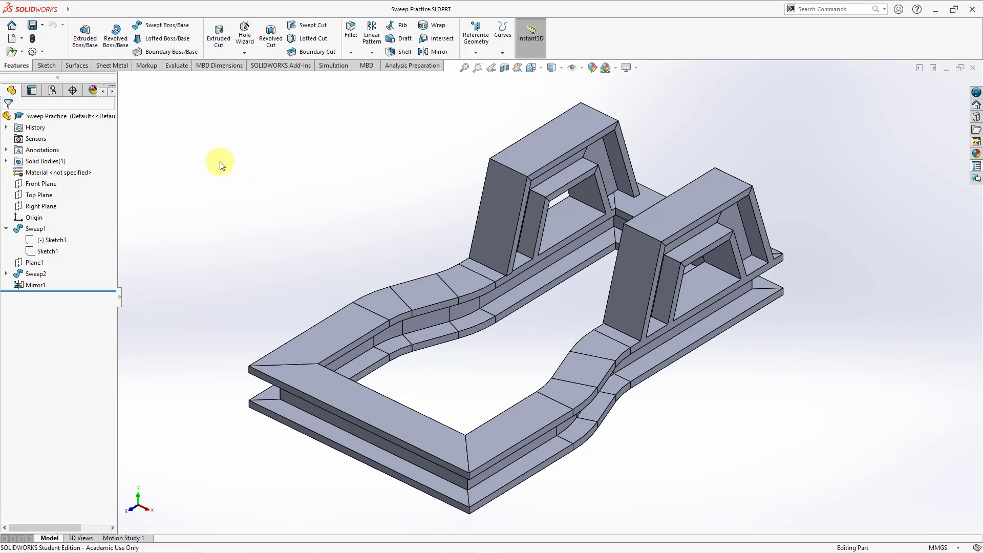
# Add a global variable named flange_width with the value 12.00mm and the comment "Flange Width" to the part's equations.
pyautogui.click(71, 12)
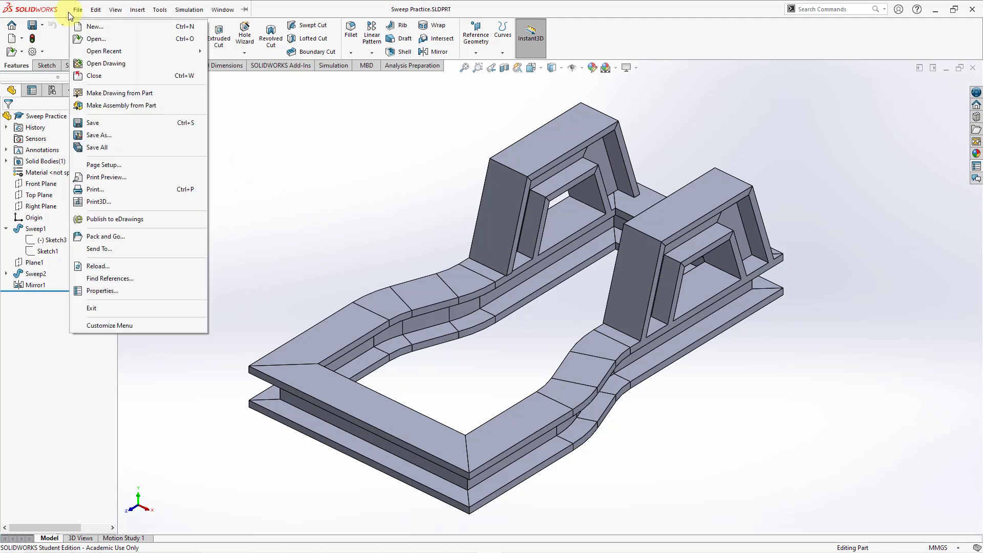
pyautogui.moveTo(161, 11)
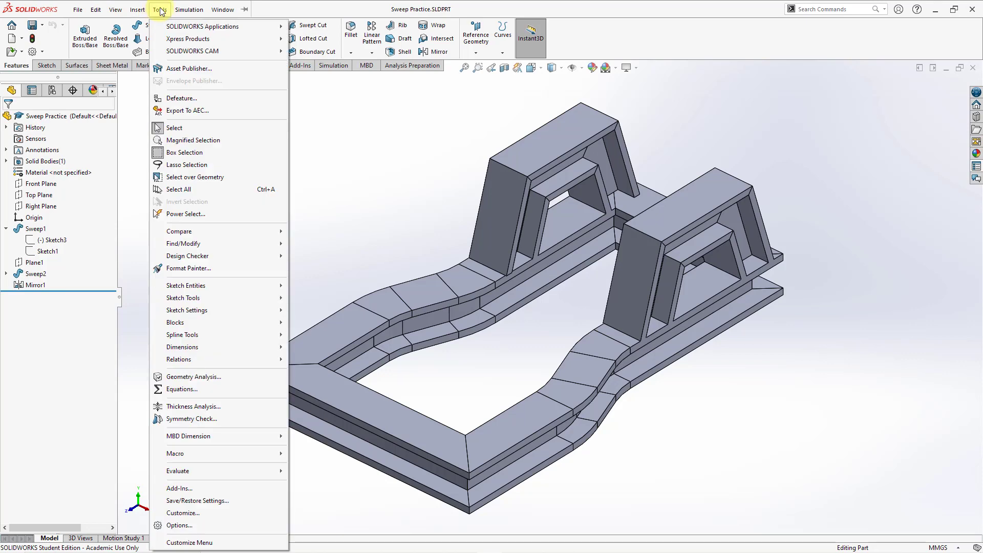
pyautogui.click(191, 390)
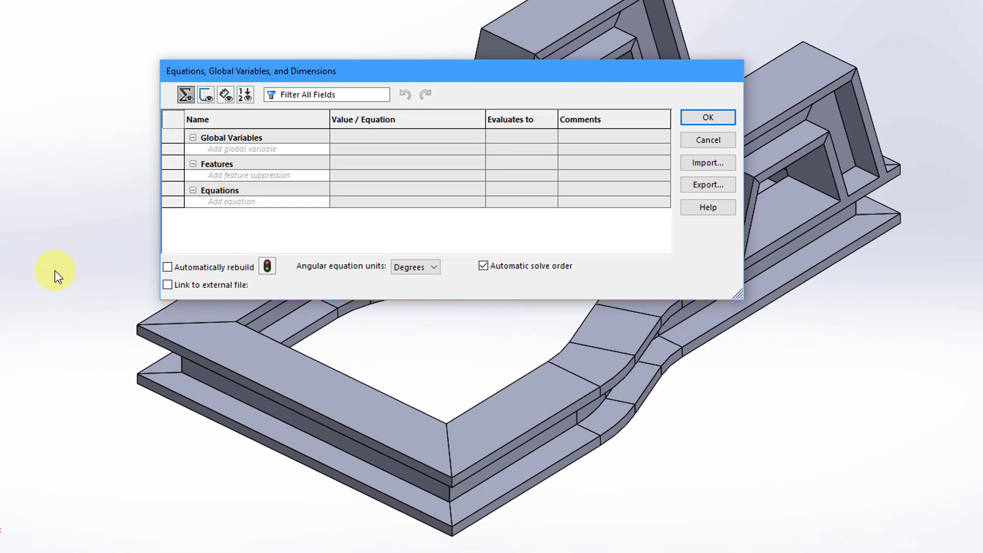
pyautogui.click(261, 148)
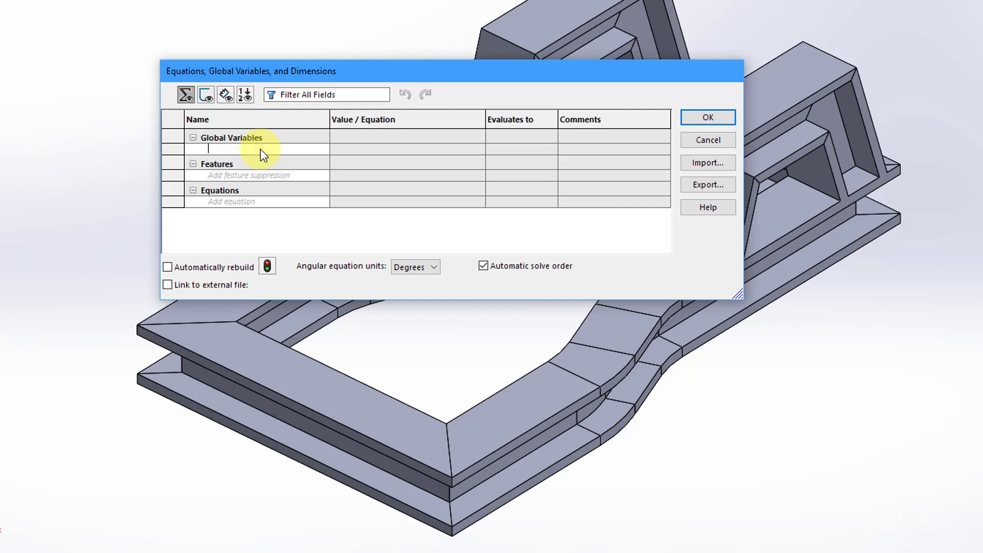
pyautogui.write('flange_width')
pyautogui.click(429, 150)
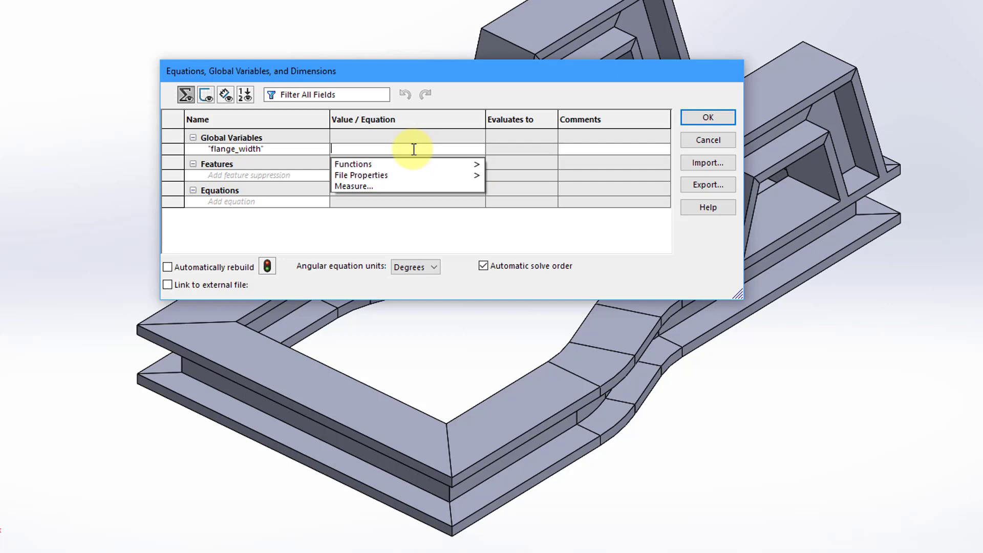
pyautogui.moveTo(412, 169)
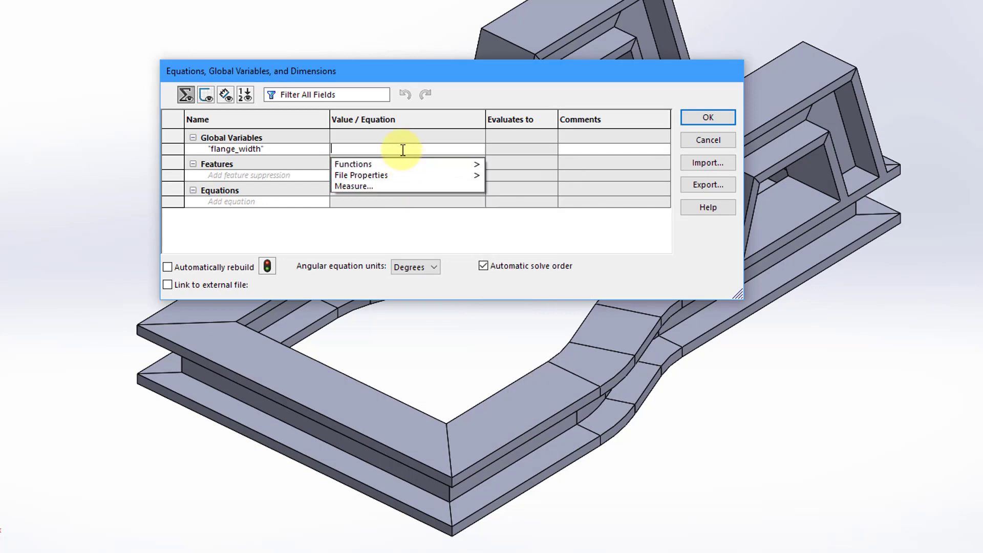
pyautogui.write('=12')
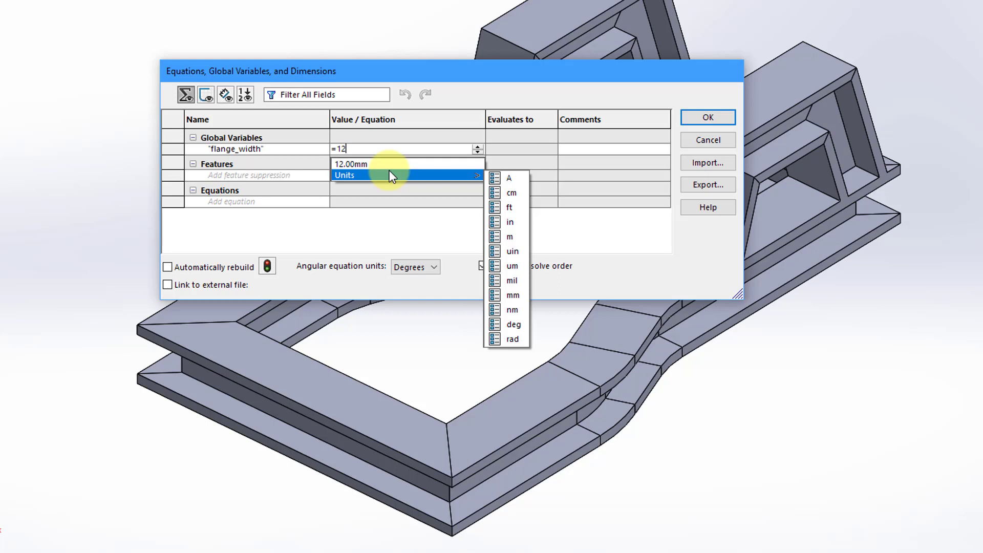
pyautogui.click(388, 167)
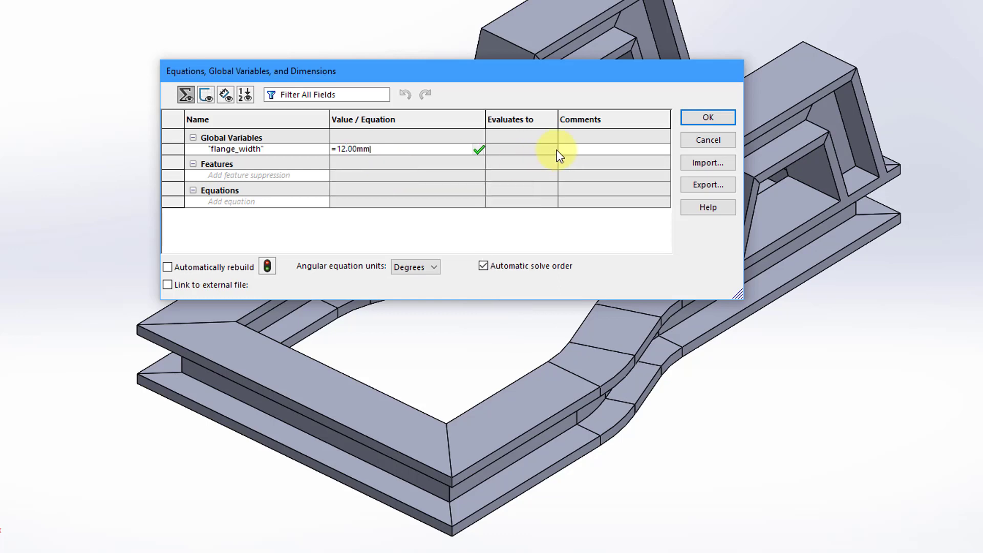
pyautogui.click(572, 148)
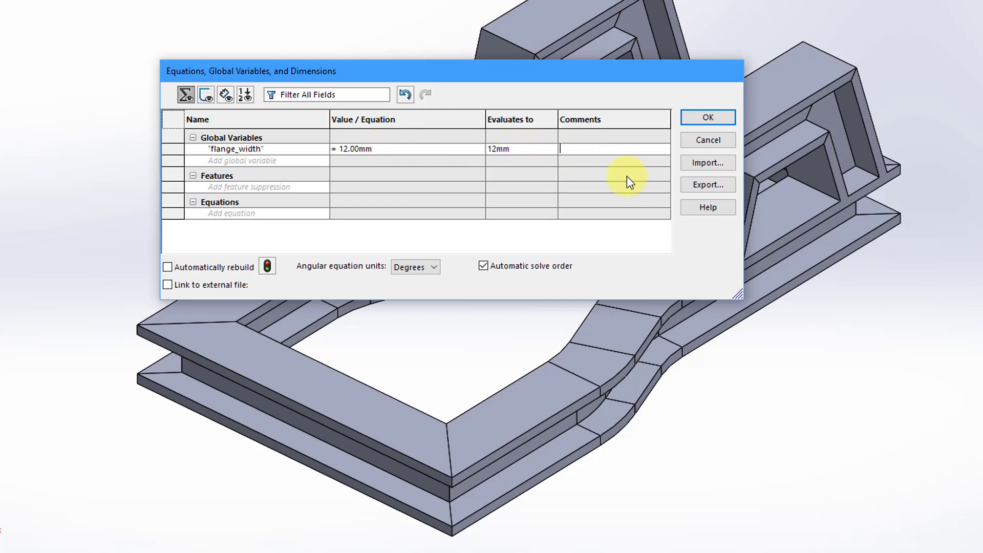
pyautogui.write('Flange Width')
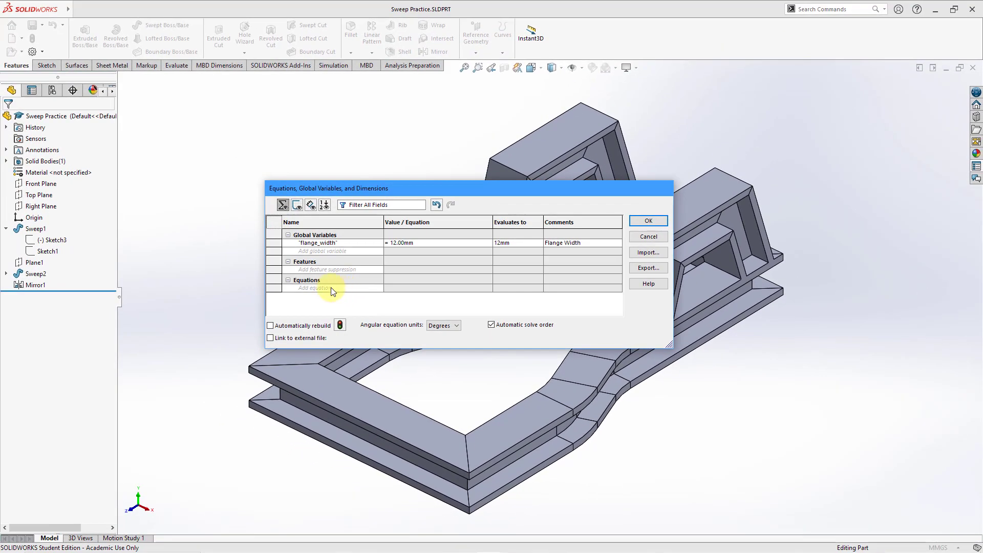
# Add an equation that sets the 12 mm flange width dimension of Sketch3 to the flange_width global variable, and accept the equations.
pyautogui.click(330, 288)
pyautogui.click(50, 240)
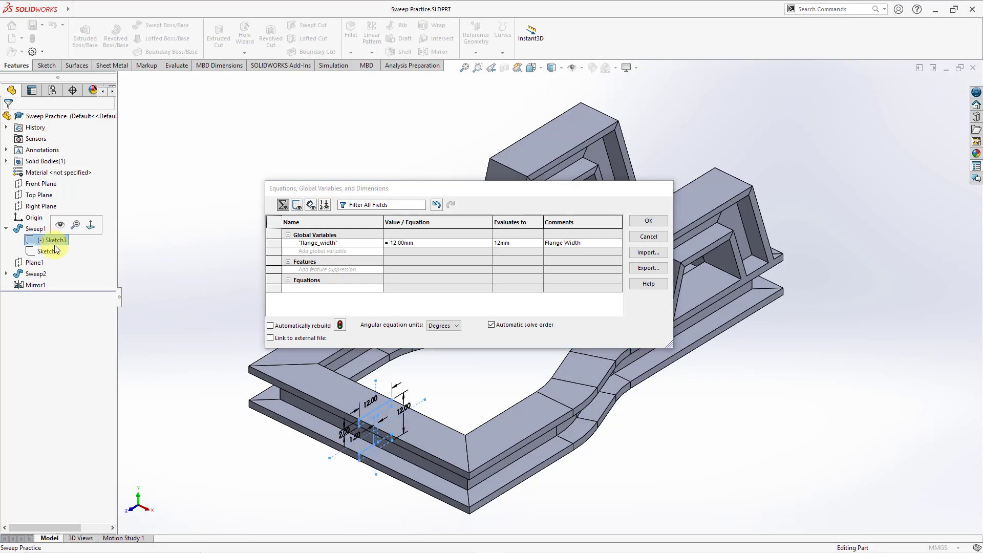
pyautogui.click(373, 406)
pyautogui.moveTo(421, 298)
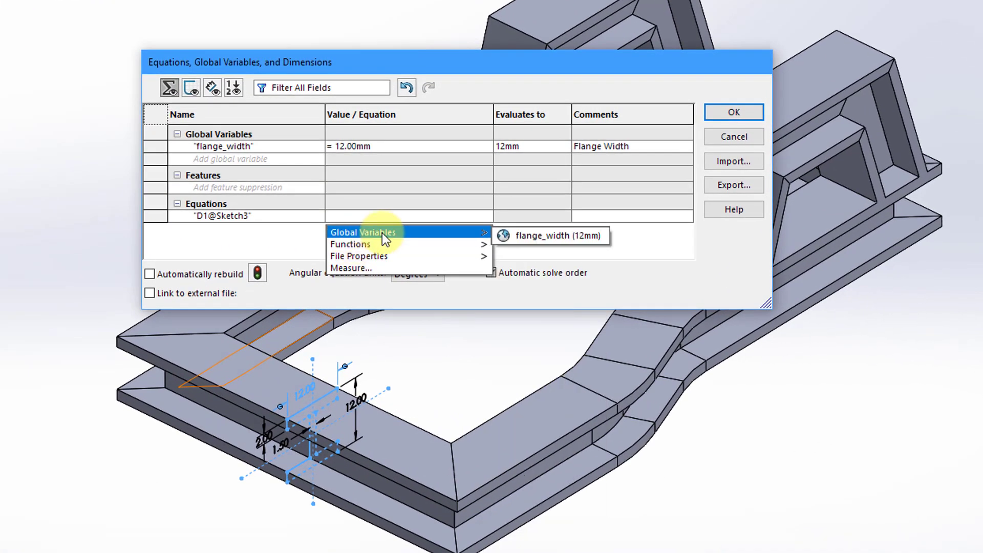
pyautogui.click(537, 236)
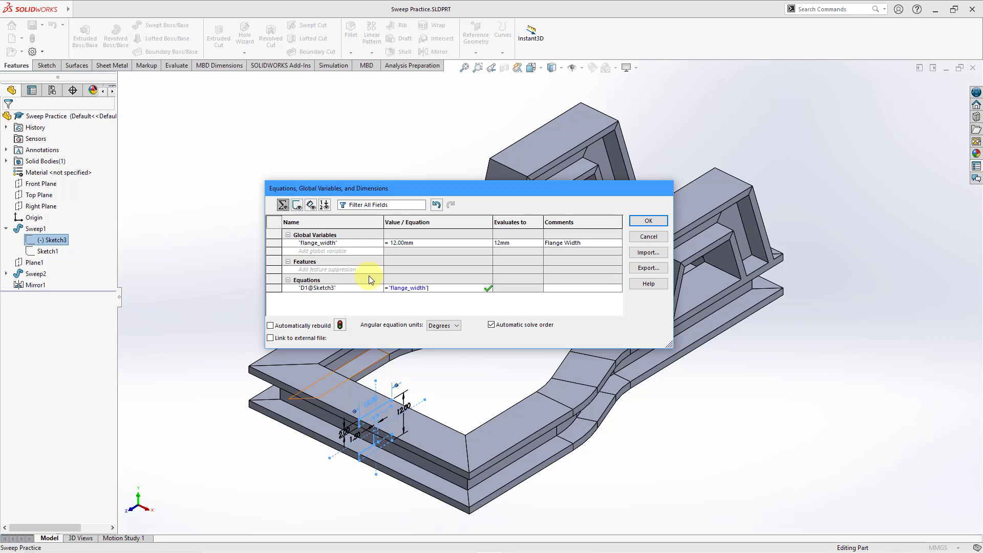
pyautogui.click(648, 223)
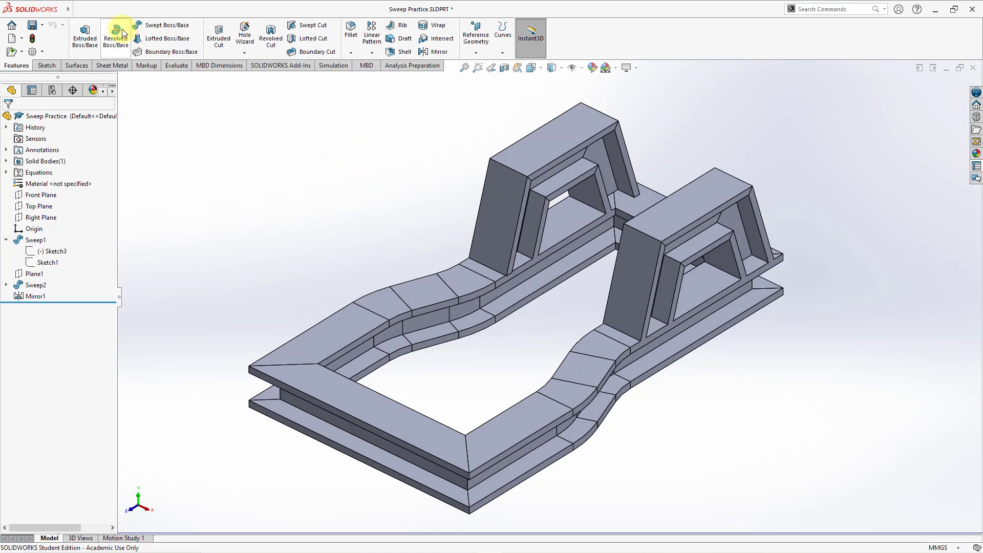
# Add a custom file property named CATEGORY to the part.
pyautogui.click(78, 10)
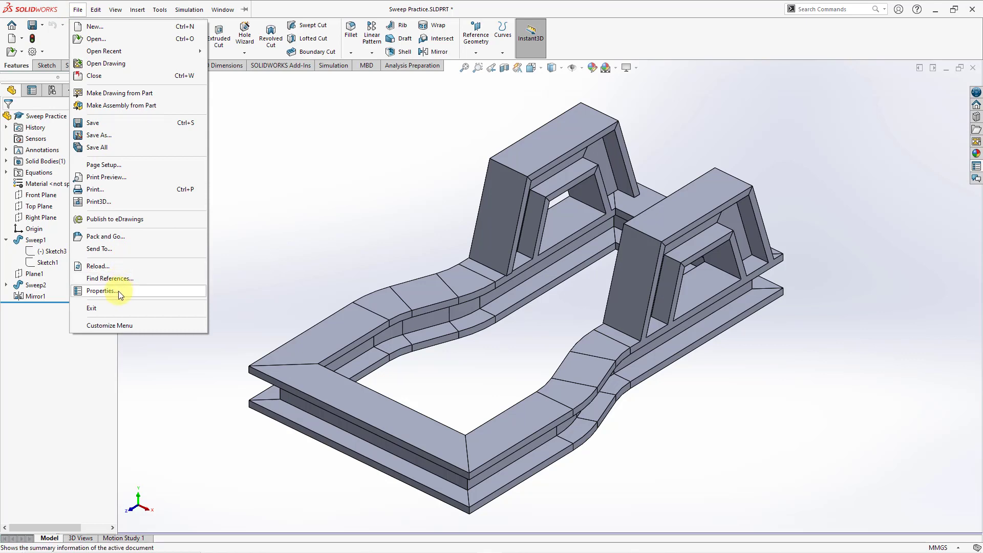
pyautogui.click(102, 290)
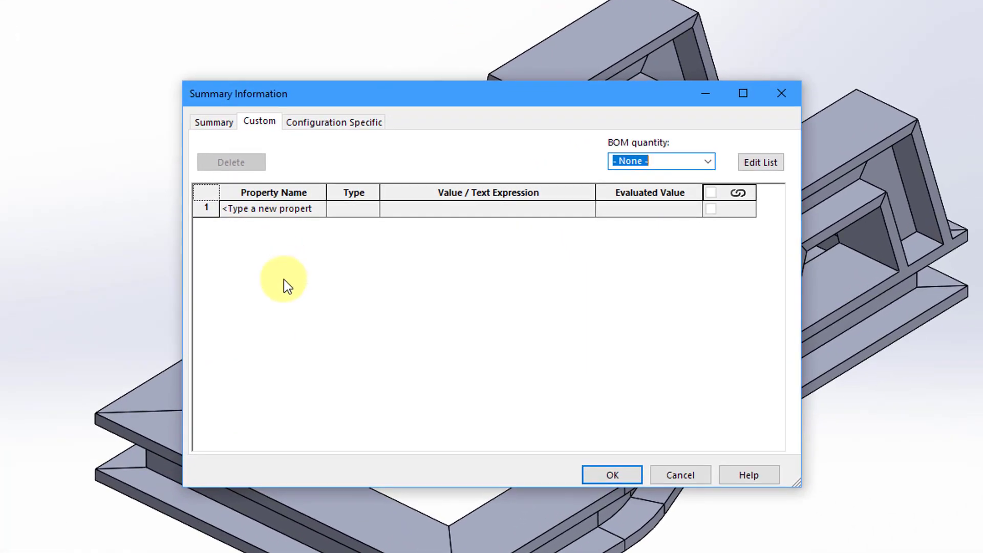
pyautogui.click(316, 210)
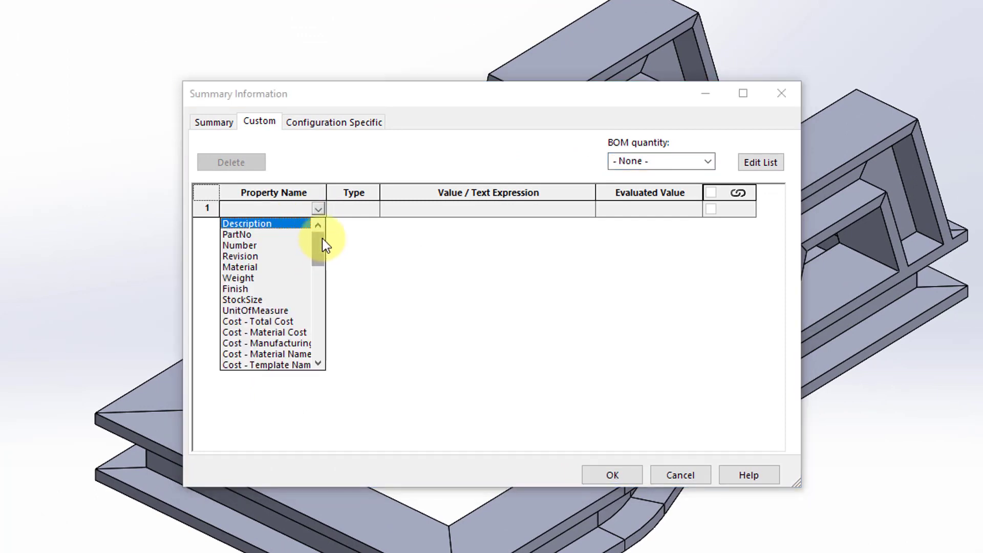
pyautogui.moveTo(321, 238)
pyautogui.mouseDown()
pyautogui.moveTo(323, 347)
pyautogui.moveTo(336, 235)
pyautogui.mouseUp()
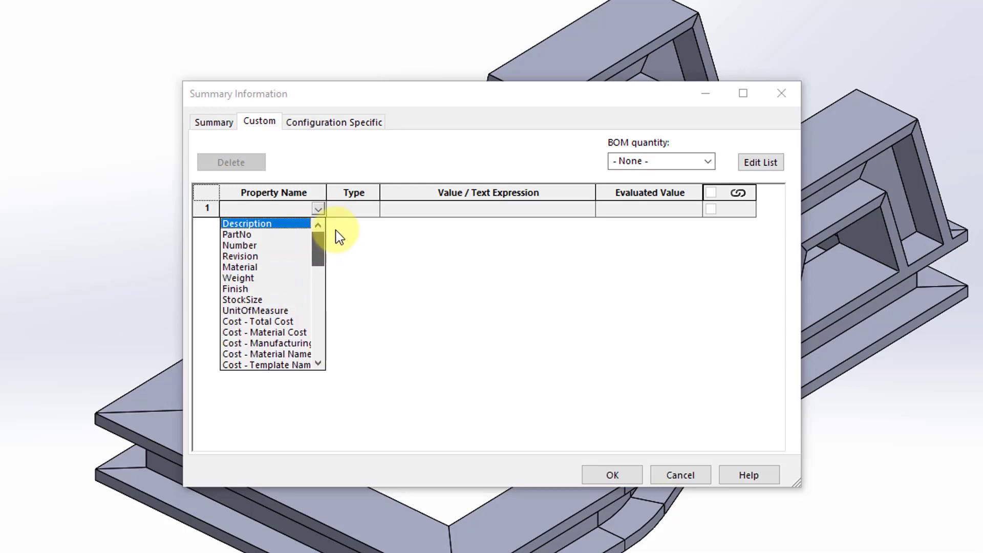
pyautogui.click(298, 207)
pyautogui.write('C')
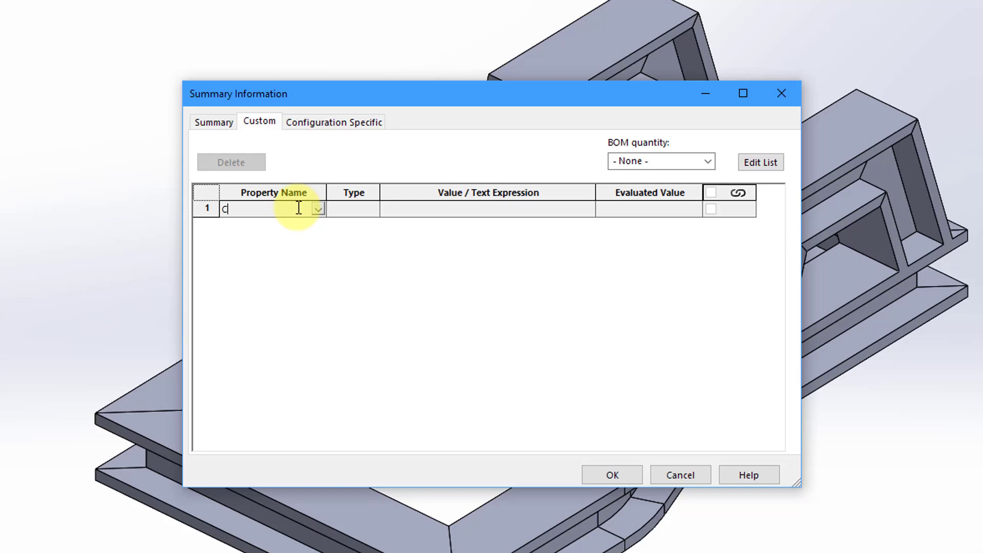
pyautogui.write('ATEGORY')
# Set the CATEGORY property's type to Text and its value to STRUCTURAL, check the configuration-specific properties, and accept.
pyautogui.click(348, 209)
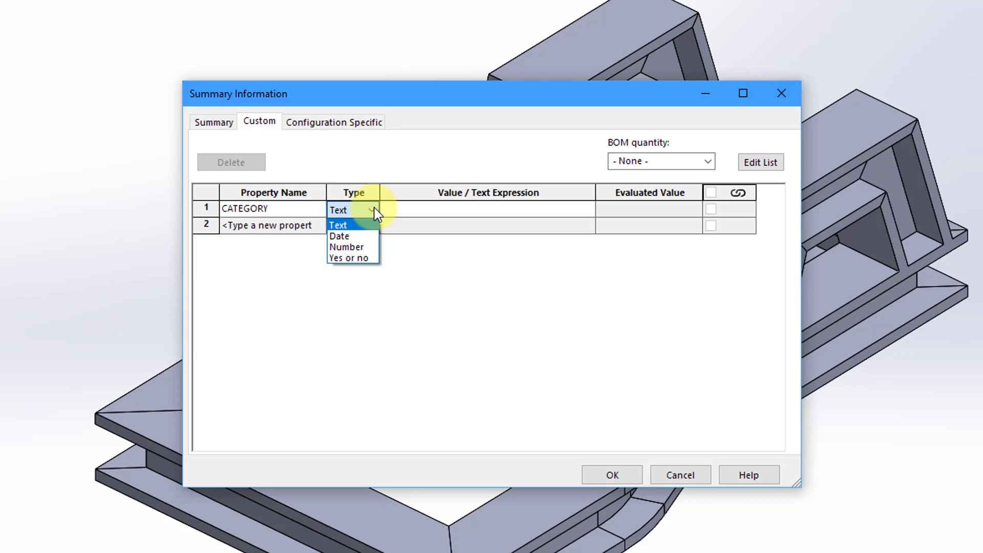
pyautogui.click(357, 226)
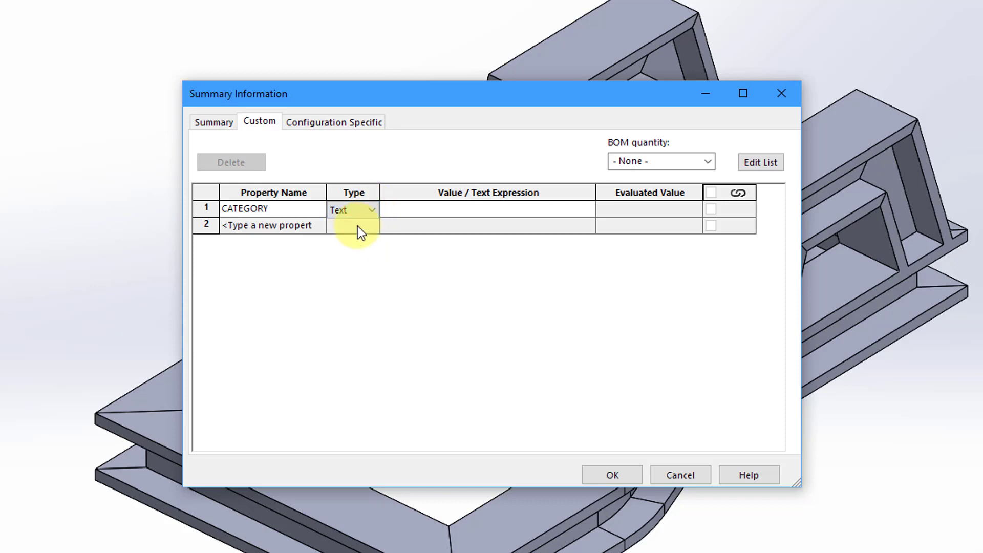
pyautogui.click(420, 210)
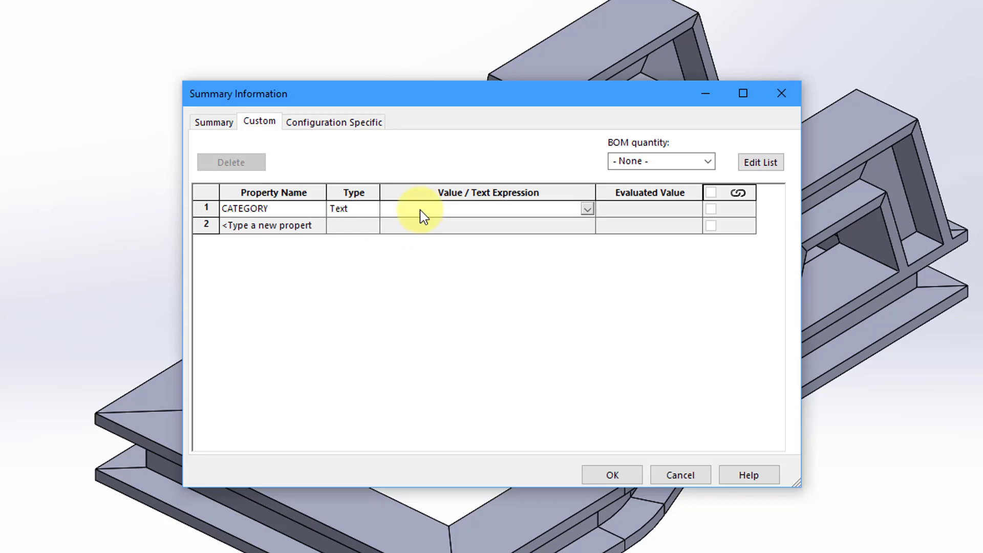
pyautogui.write('STRUCTURAL')
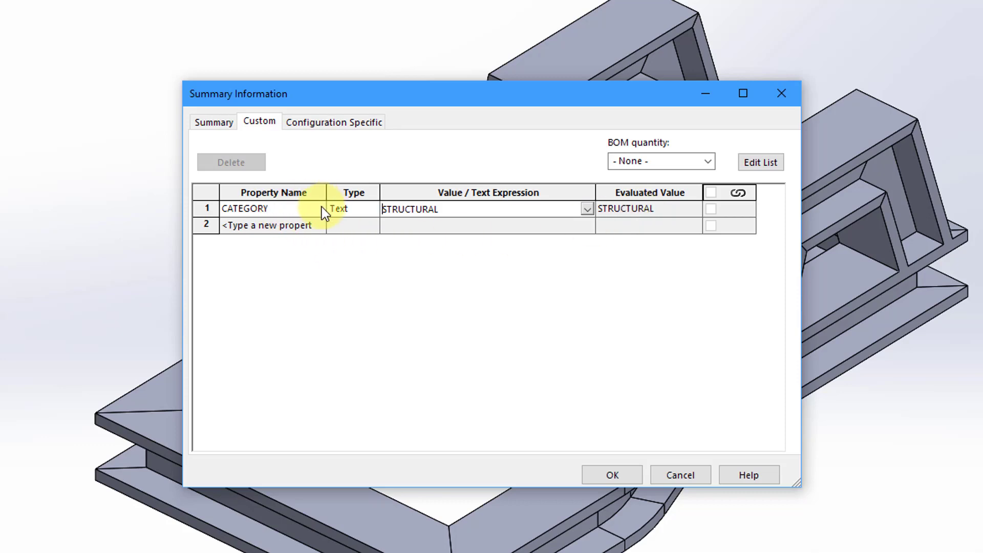
pyautogui.click(344, 124)
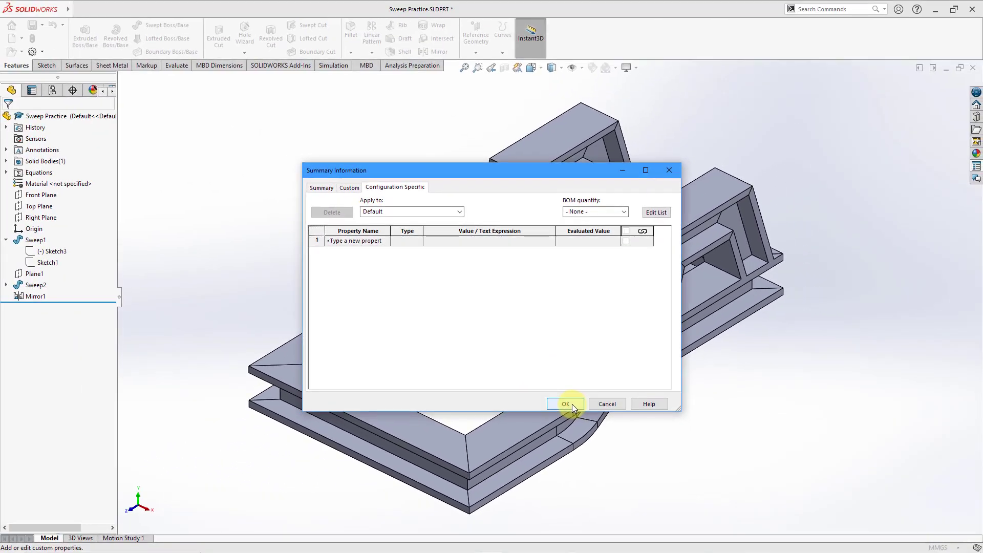
pyautogui.click(628, 480)
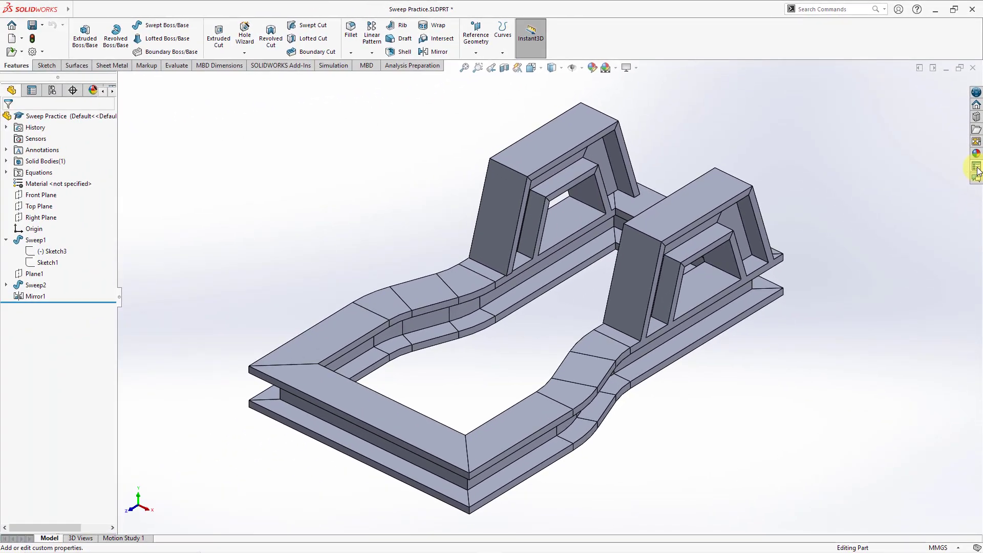
# Examine the task pane's custom properties page and the Property Tab Builder, and close the builder.
pyautogui.click(970, 340)
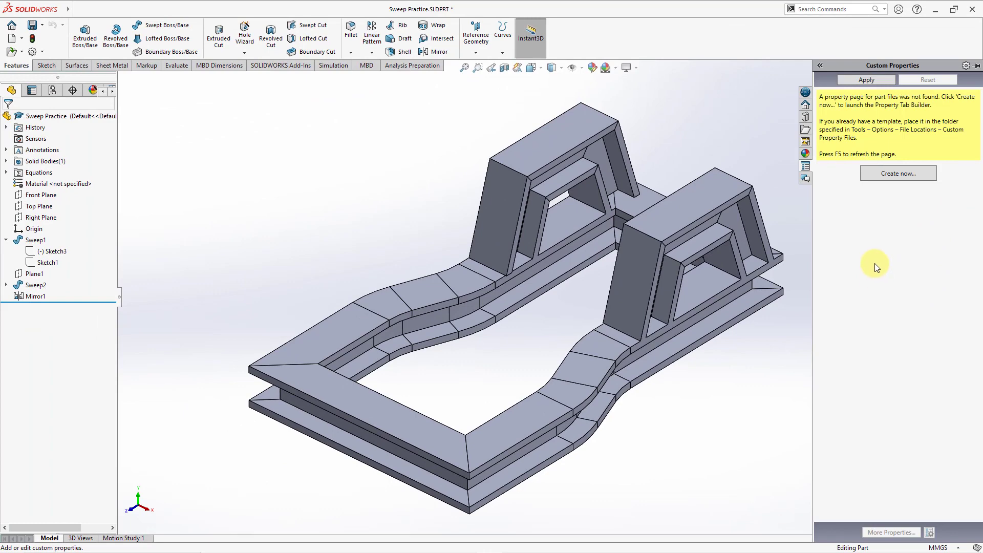
pyautogui.click(820, 65)
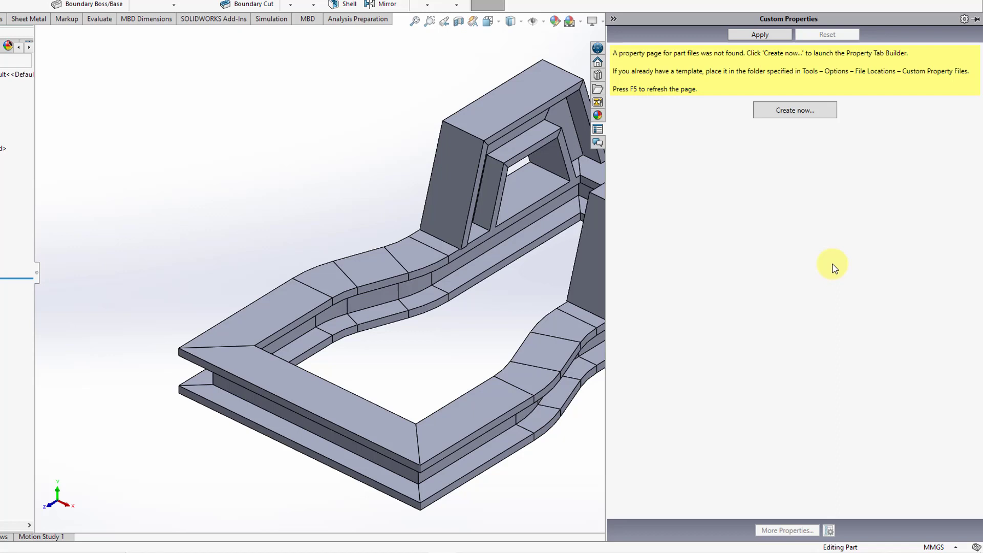
pyautogui.click(792, 117)
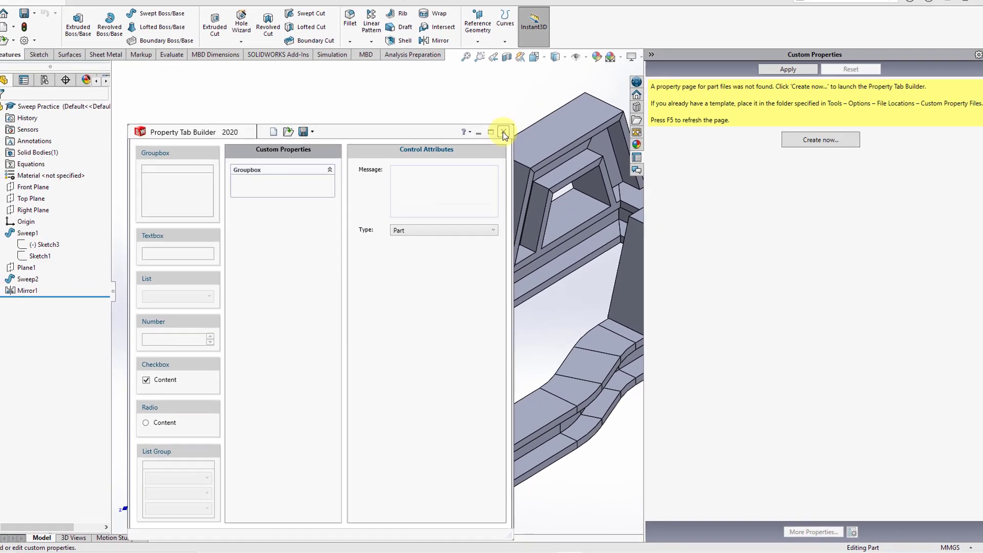
pyautogui.click(526, 46)
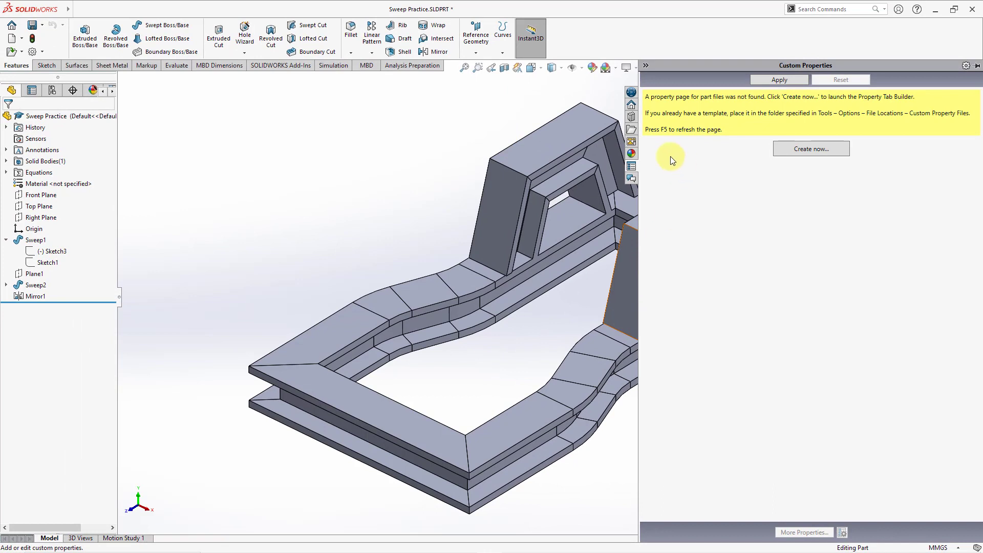
pyautogui.click(533, 90)
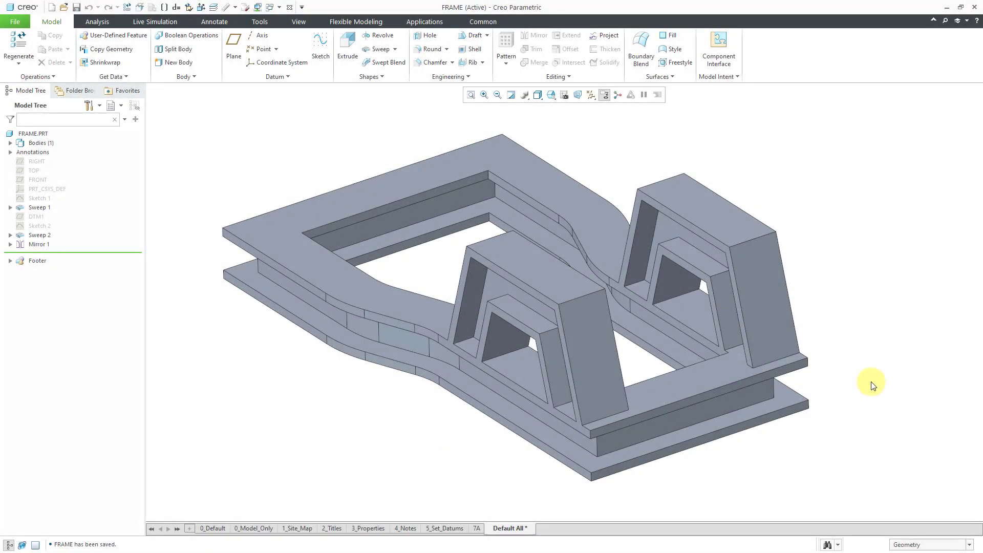
# In Creo Parametric, add a new parameter named FLANGE_WIDTH to the FRAME part.
pyautogui.click(736, 77)
pyautogui.click(265, 22)
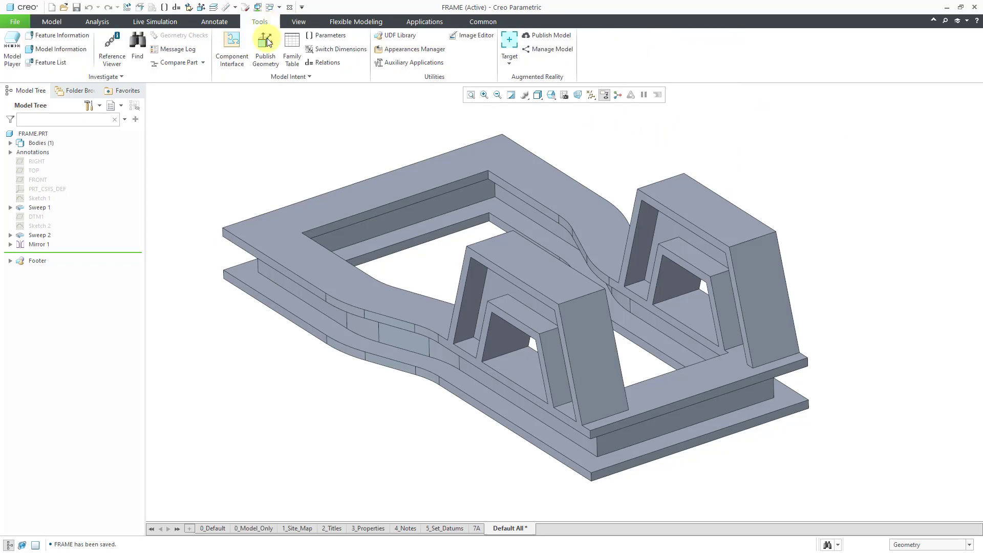
pyautogui.click(341, 37)
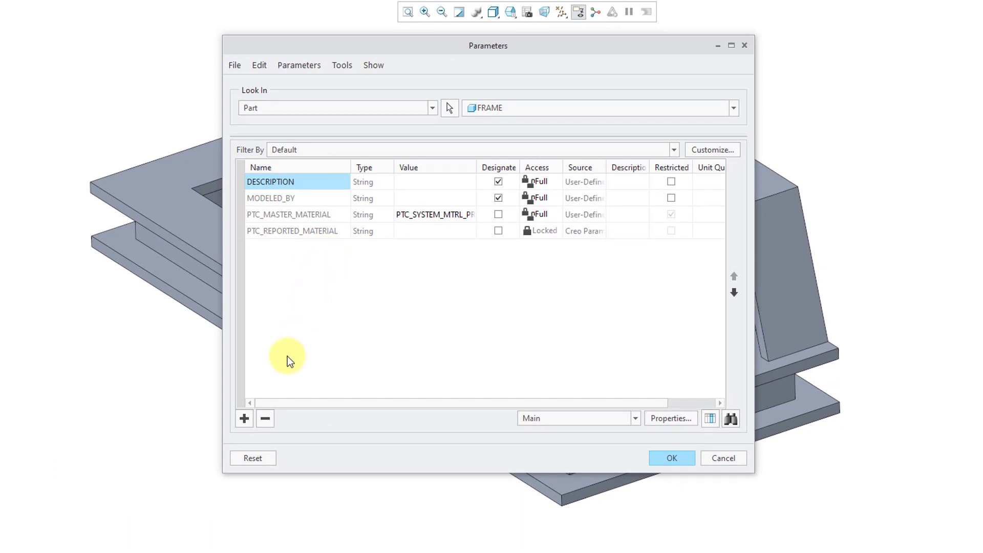
pyautogui.click(245, 419)
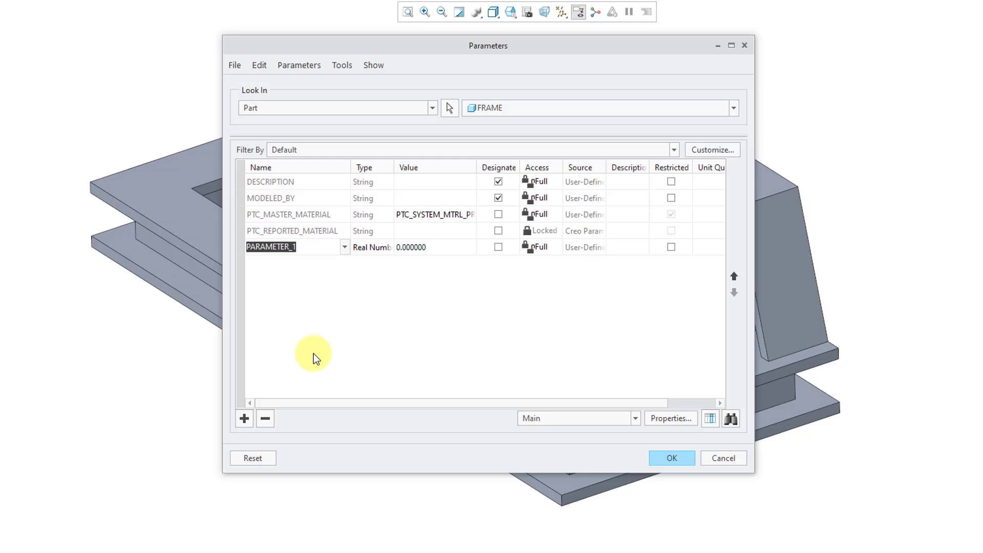
pyautogui.write('FLAN')
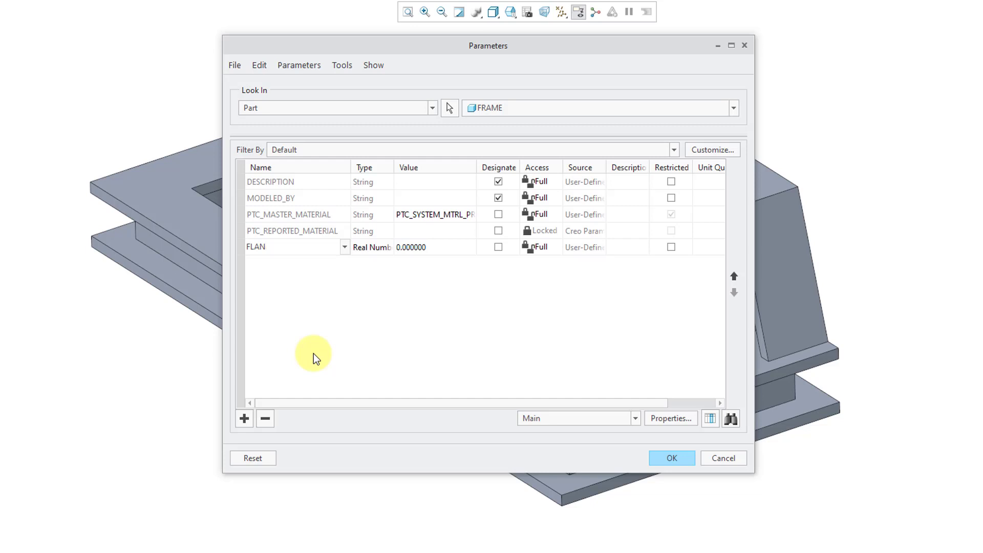
pyautogui.write('EGE_WIDTH')
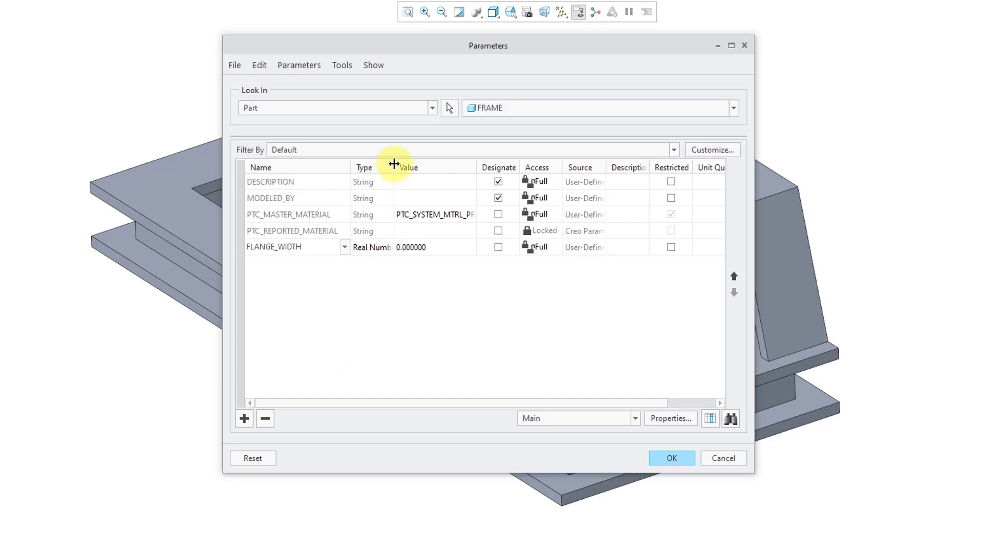
# Keep Real Number as the FLANGE_WIDTH parameter's type and set its value to 12.
pyautogui.moveTo(395, 162); pyautogui.dragTo(413, 163)
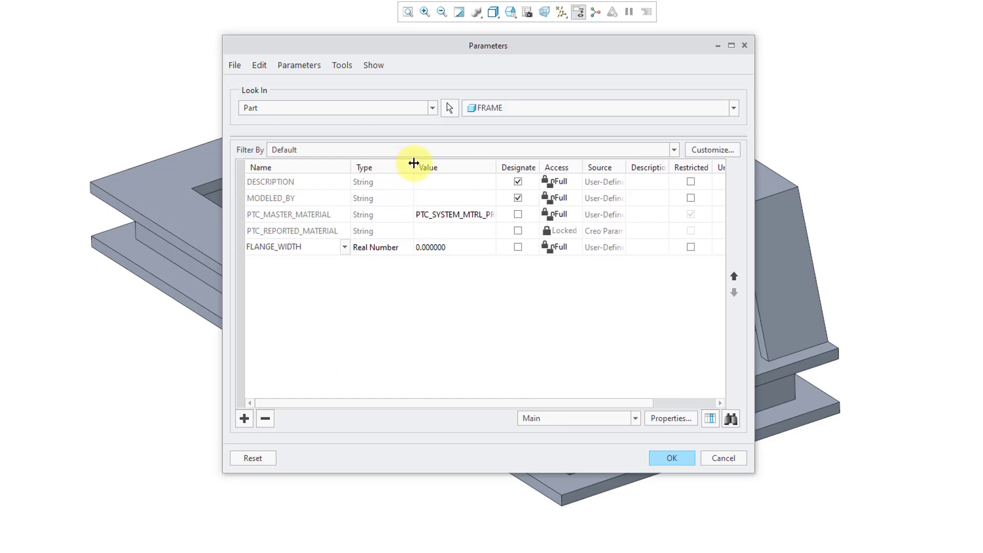
pyautogui.click(406, 251)
pyautogui.click(407, 248)
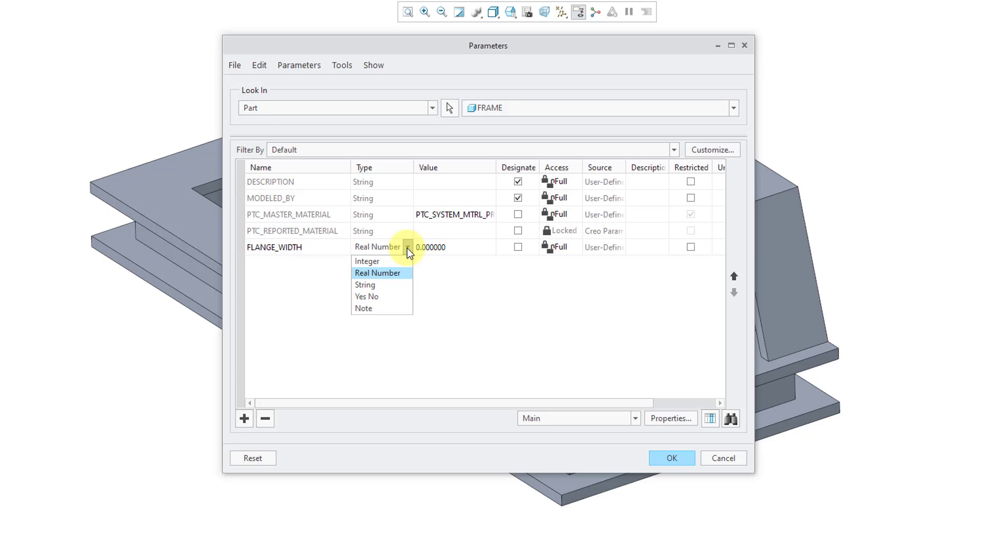
pyautogui.click(407, 248)
pyautogui.click(471, 248)
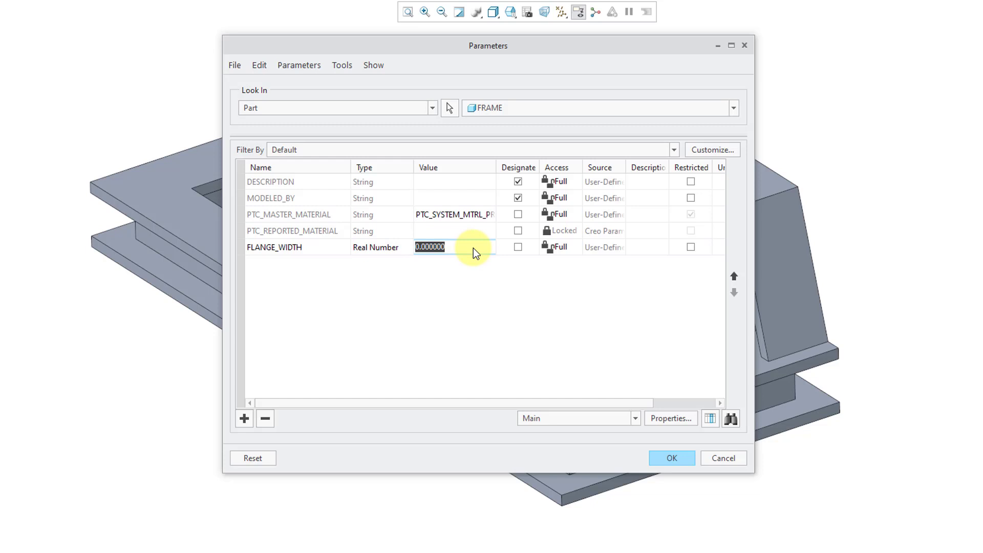
pyautogui.write('12')
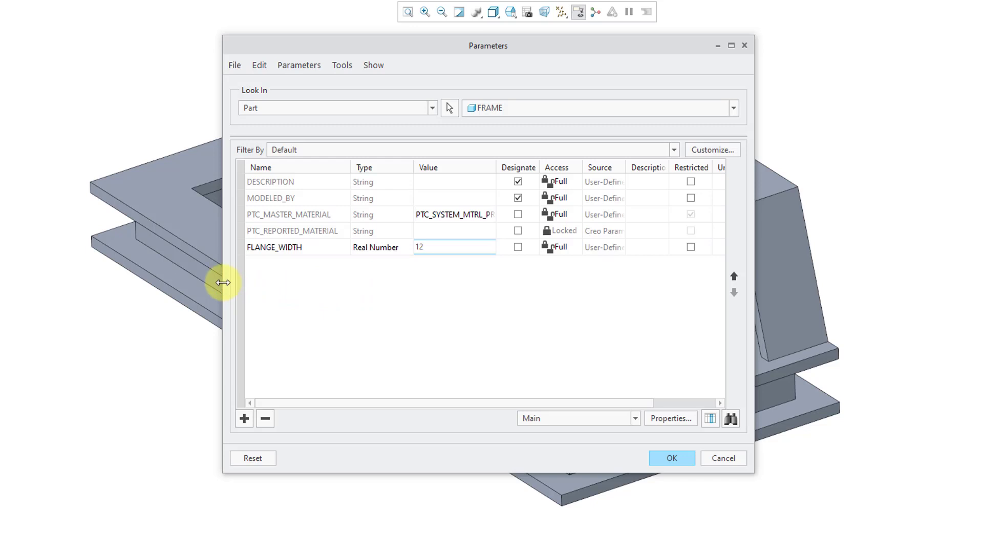
# Widen the parameters dialog and its columns, and enter FLANGE WIDTH as the FLANGE_WIDTH parameter's description.
pyautogui.moveTo(224, 284); pyautogui.dragTo(68, 283)
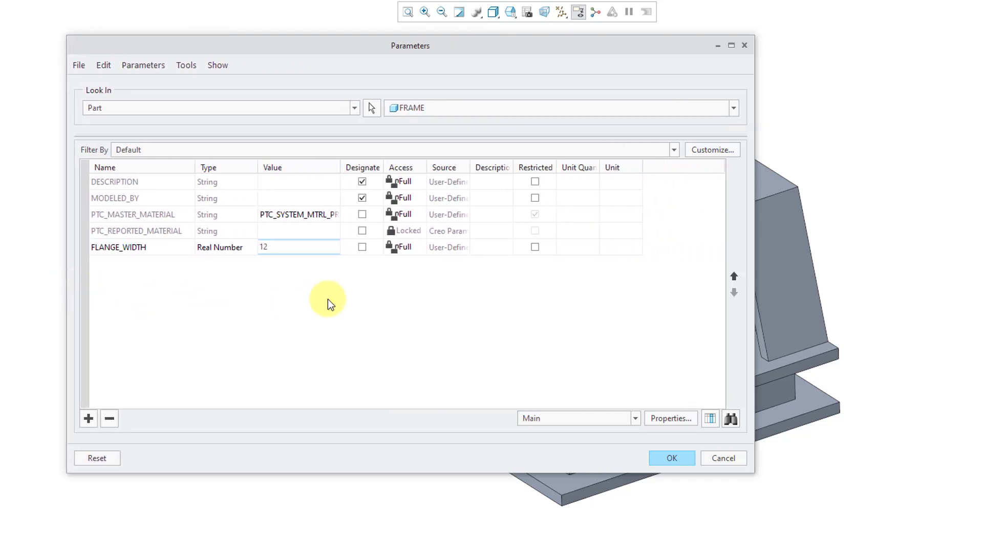
pyautogui.moveTo(427, 163); pyautogui.dragTo(445, 164)
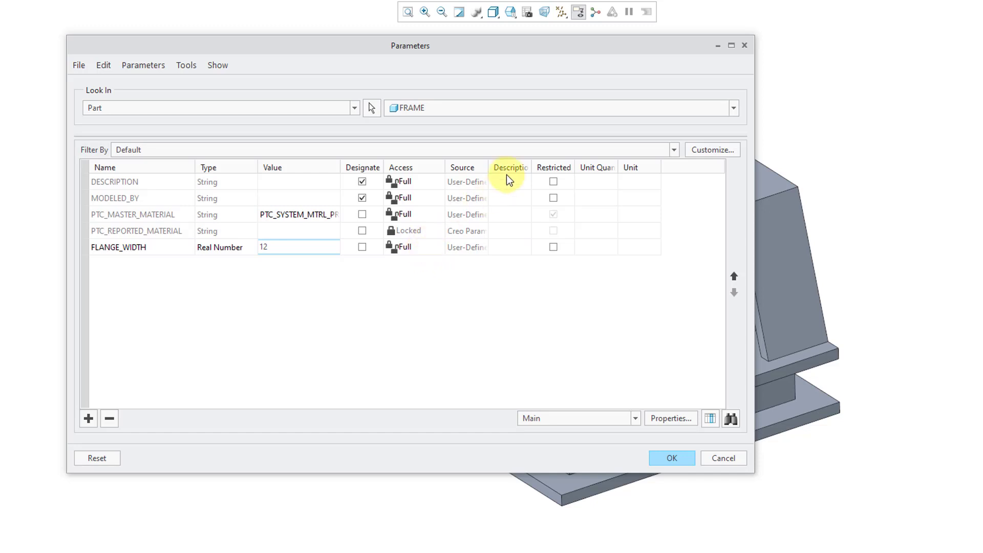
pyautogui.moveTo(488, 161); pyautogui.dragTo(518, 160)
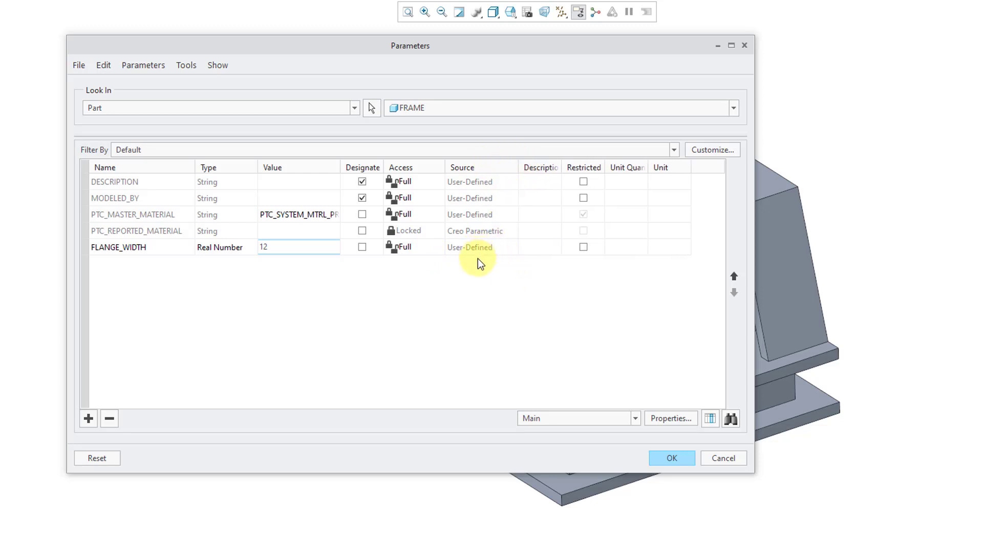
pyautogui.moveTo(561, 161); pyautogui.dragTo(593, 160)
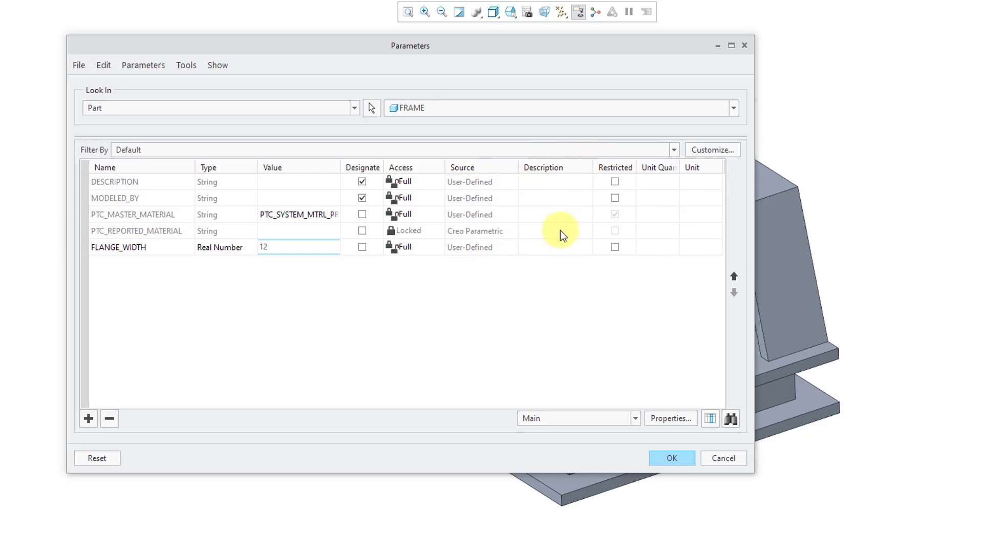
pyautogui.click(555, 251)
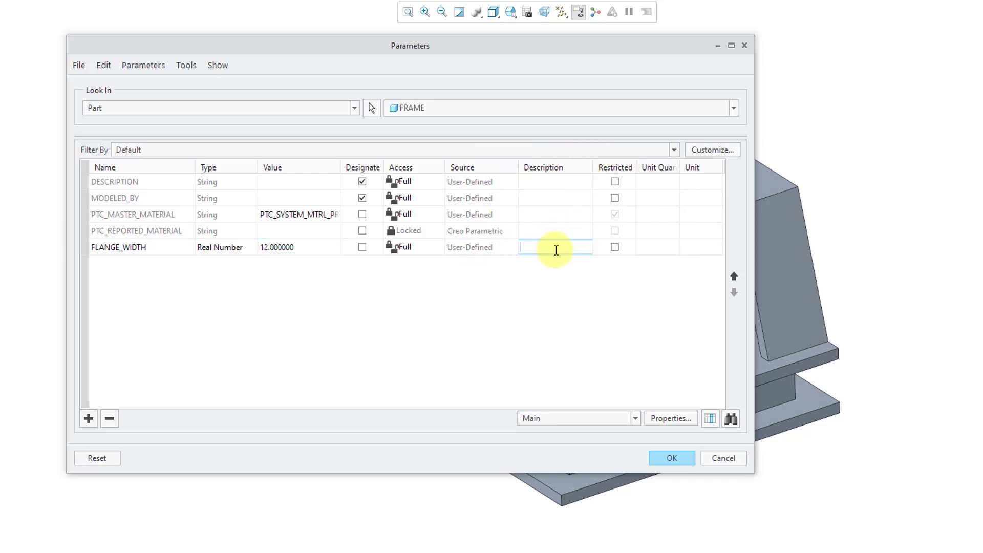
pyautogui.write('FLANGE WIDTH')
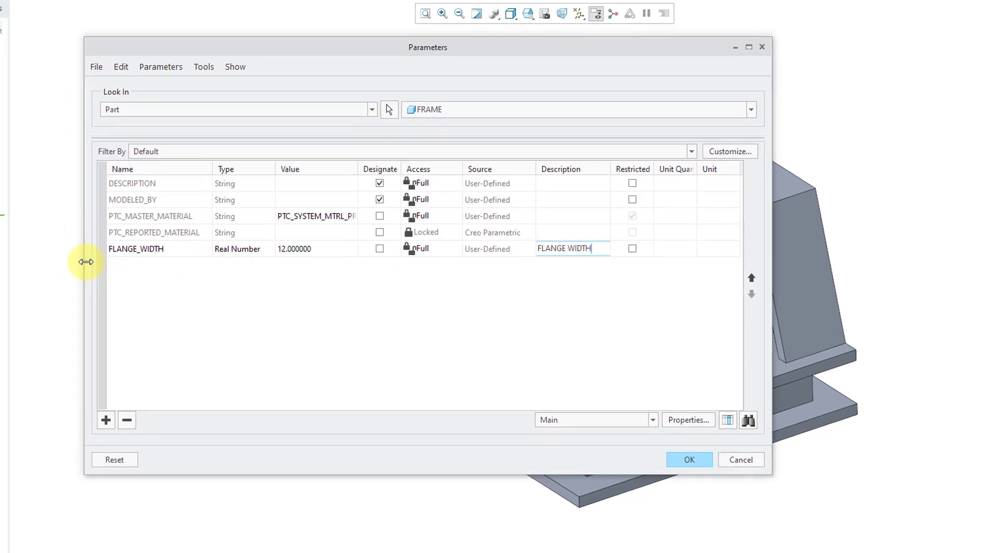
# Set the FLANGE_WIDTH parameter's unit quantity to Length and keep mm as its unit.
pyautogui.moveTo(85, 262); pyautogui.dragTo(0, 265)
pyautogui.moveTo(21, 271); pyautogui.dragTo(16, 272)
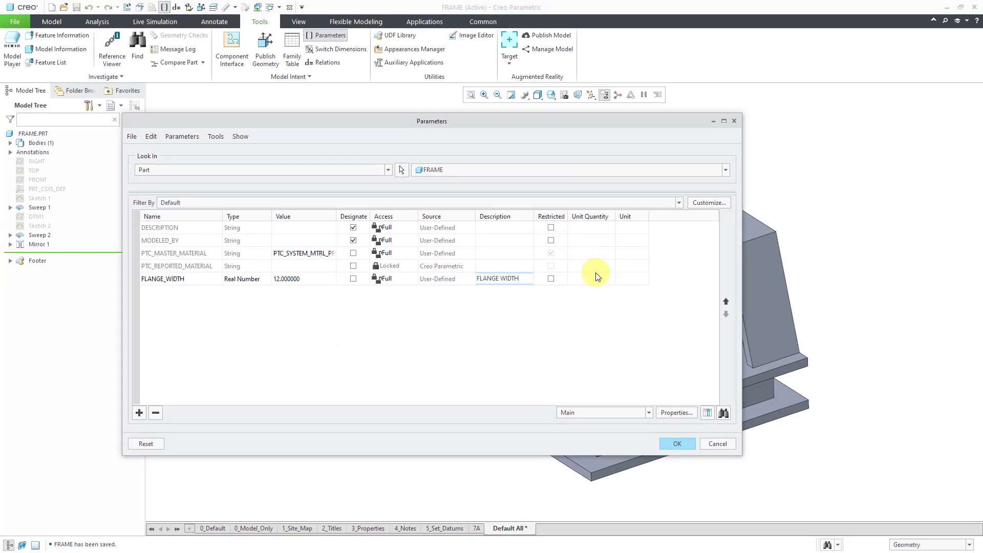
pyautogui.click(623, 253)
pyautogui.click(610, 279)
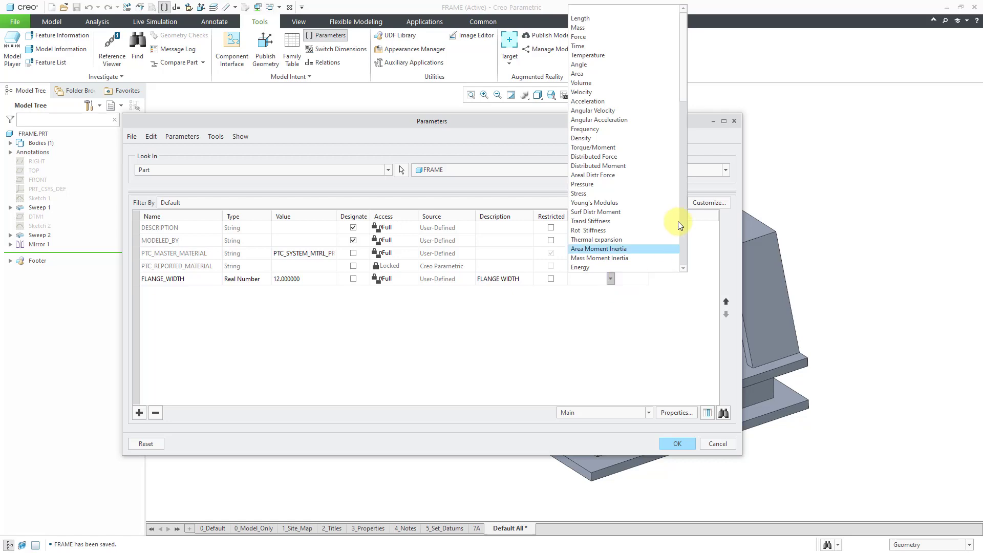
pyautogui.scroll(-1, 683, 99)
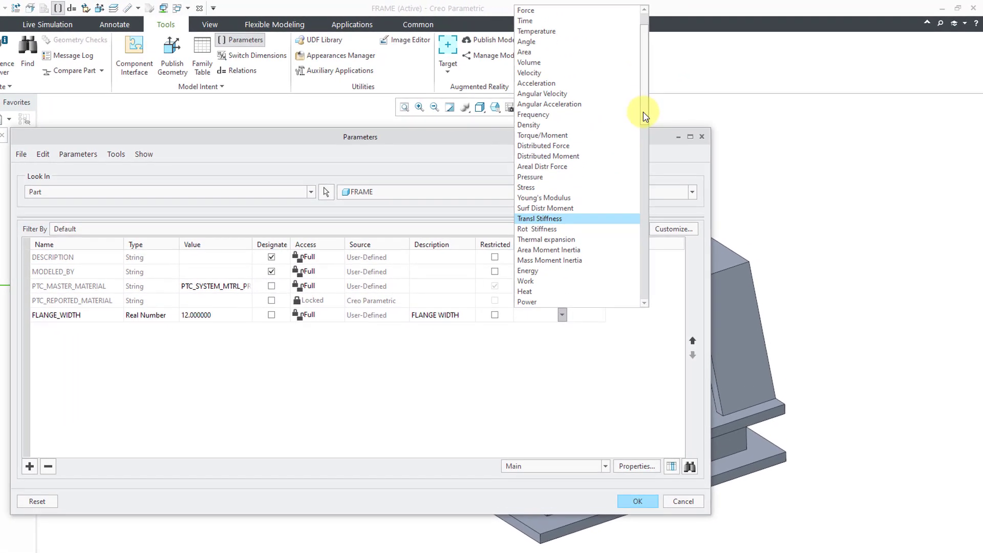
pyautogui.moveTo(644, 115); pyautogui.dragTo(652, 92)
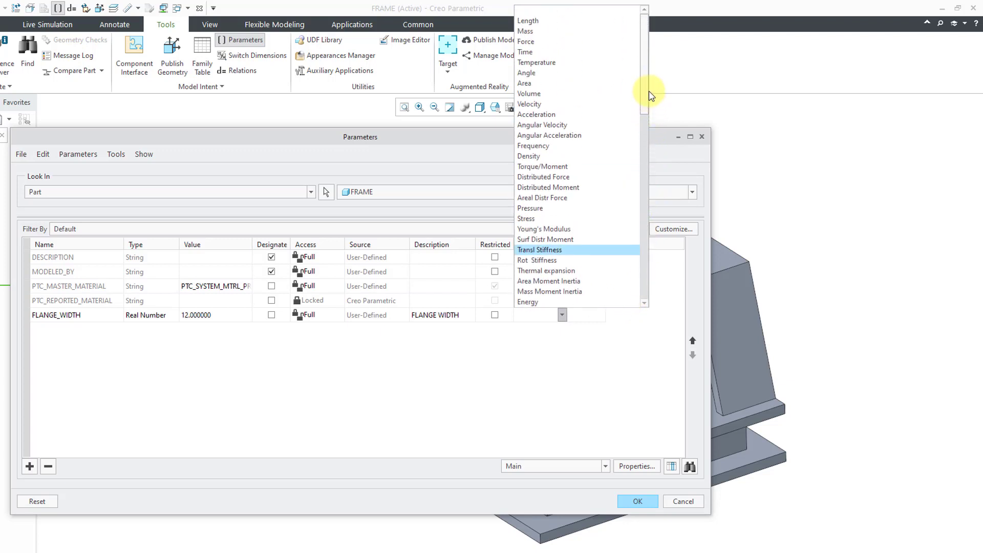
pyautogui.click(595, 20)
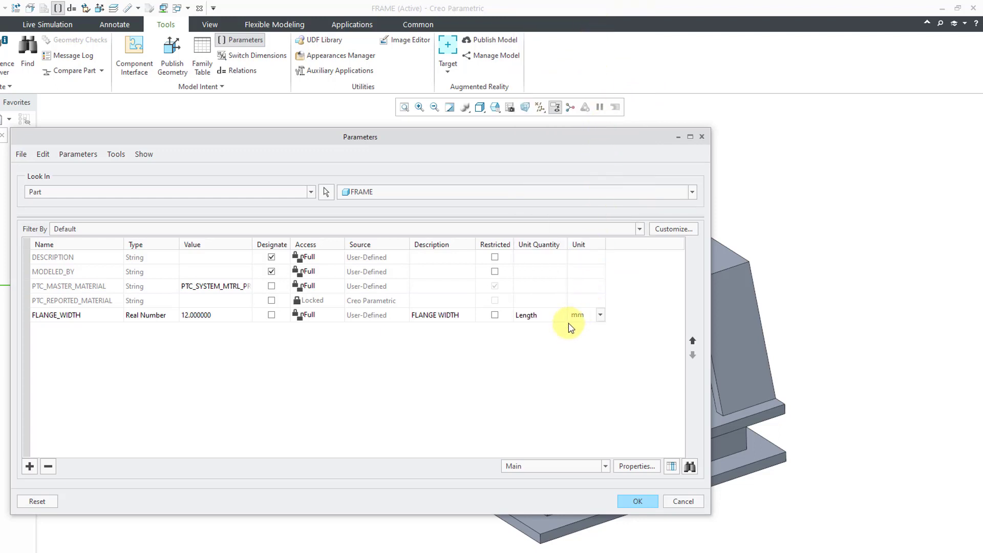
pyautogui.click(600, 315)
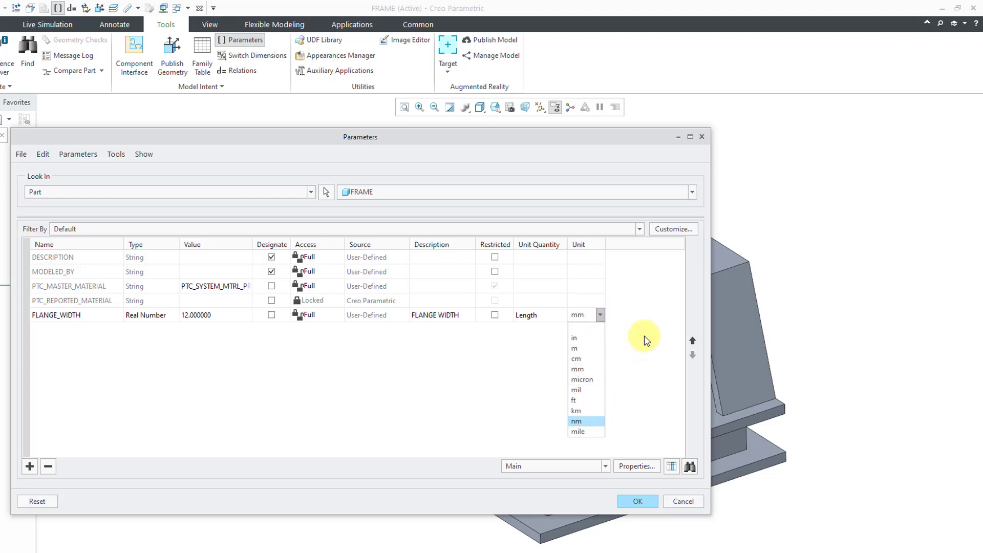
pyautogui.click(640, 315)
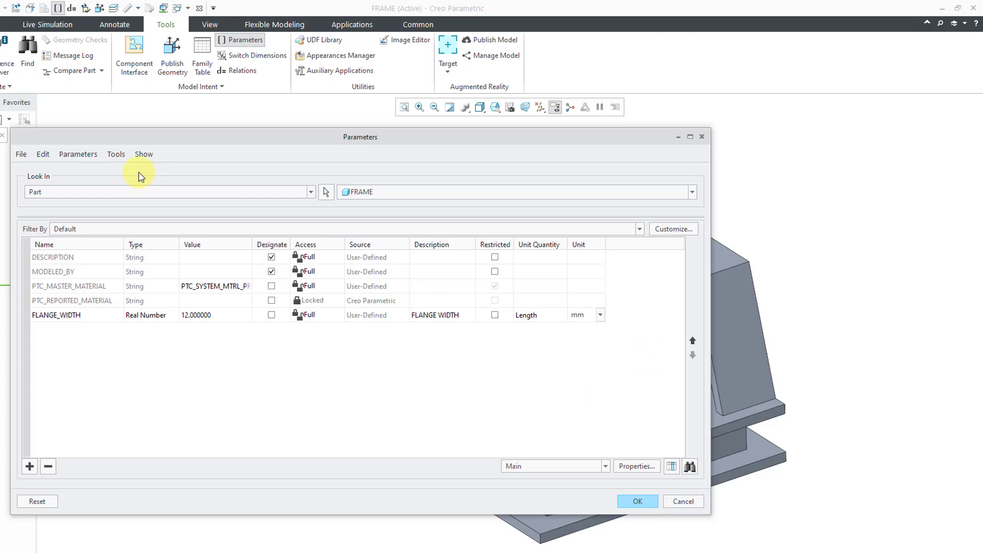
pyautogui.click(116, 155)
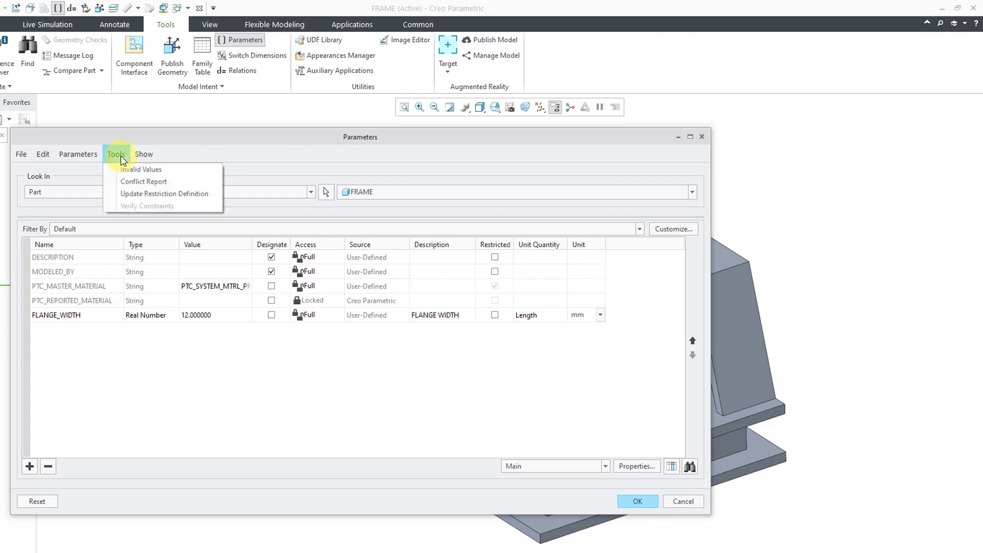
pyautogui.click(220, 153)
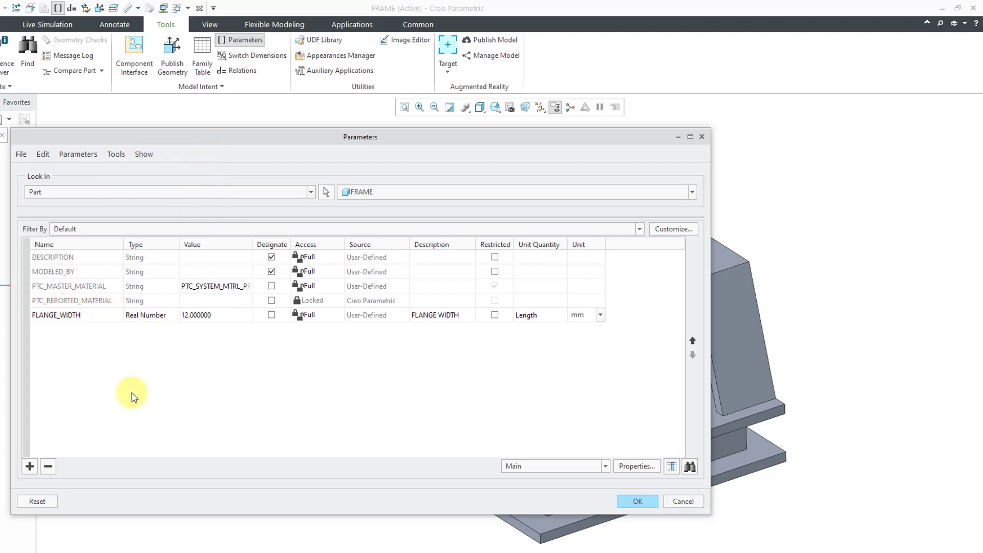
# Add another parameter named CATEGORY to the FRAME part.
pyautogui.click(30, 466)
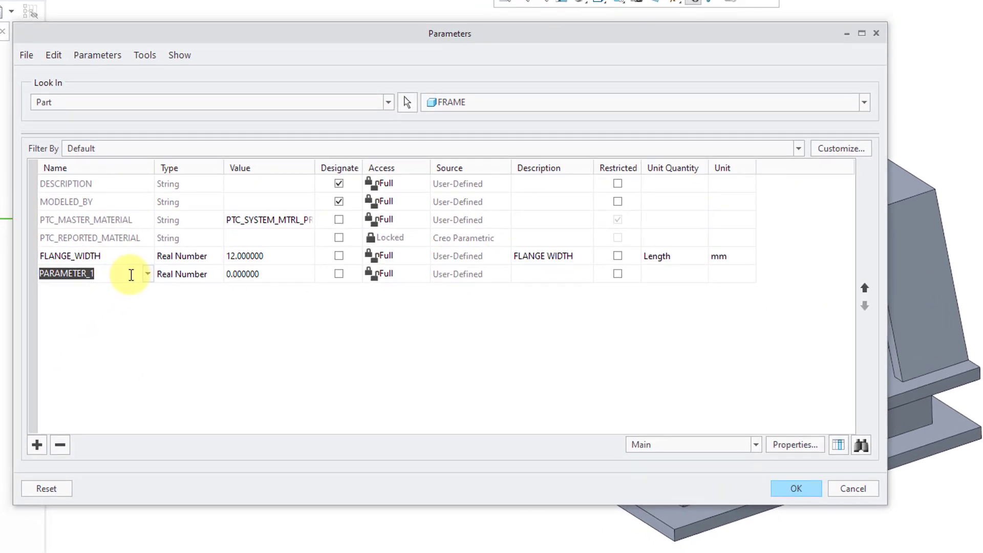
pyautogui.write('CATE')
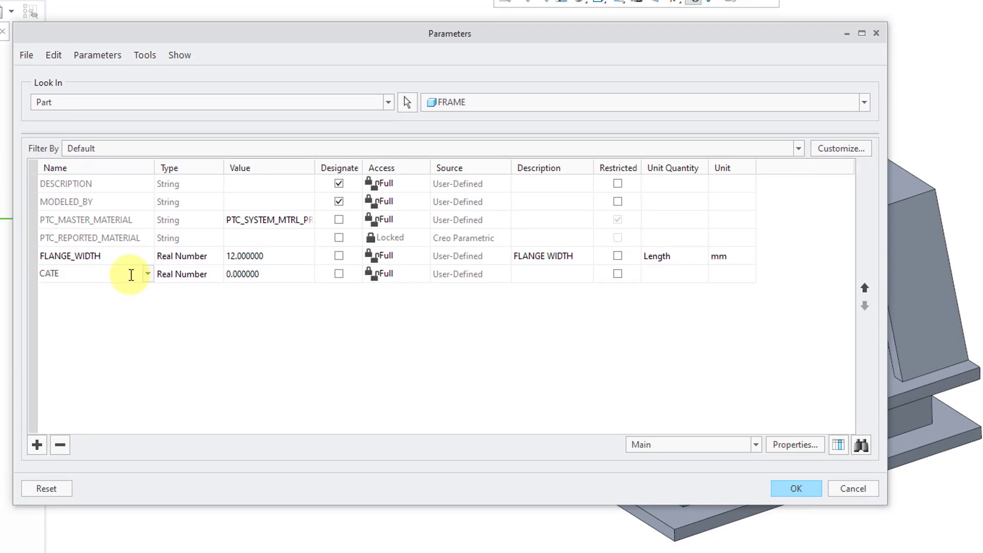
pyautogui.write('GORY')
pyautogui.press('Tab')
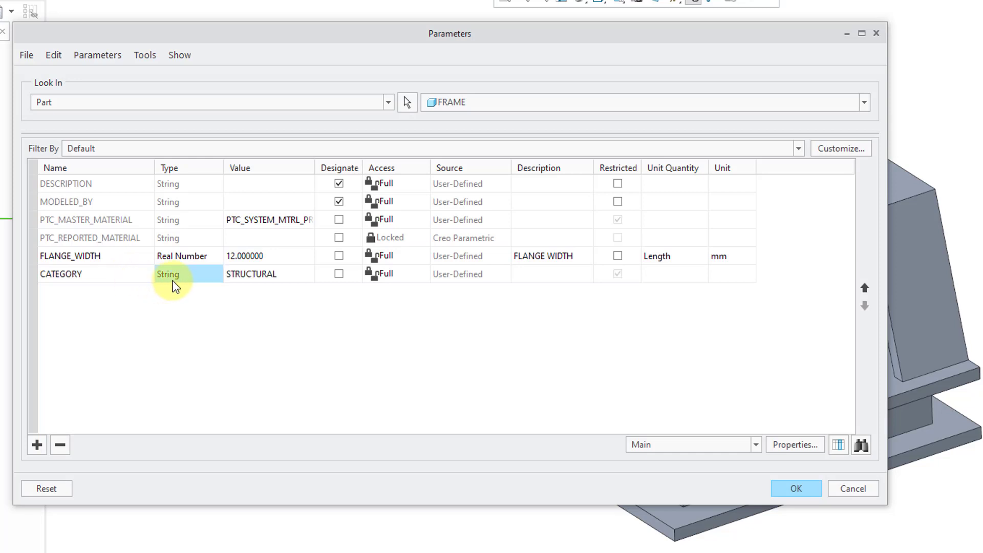
# Choose MISC from the allowed values for the CATEGORY parameter and accept the parameter changes.
pyautogui.click(308, 275)
pyautogui.click(309, 276)
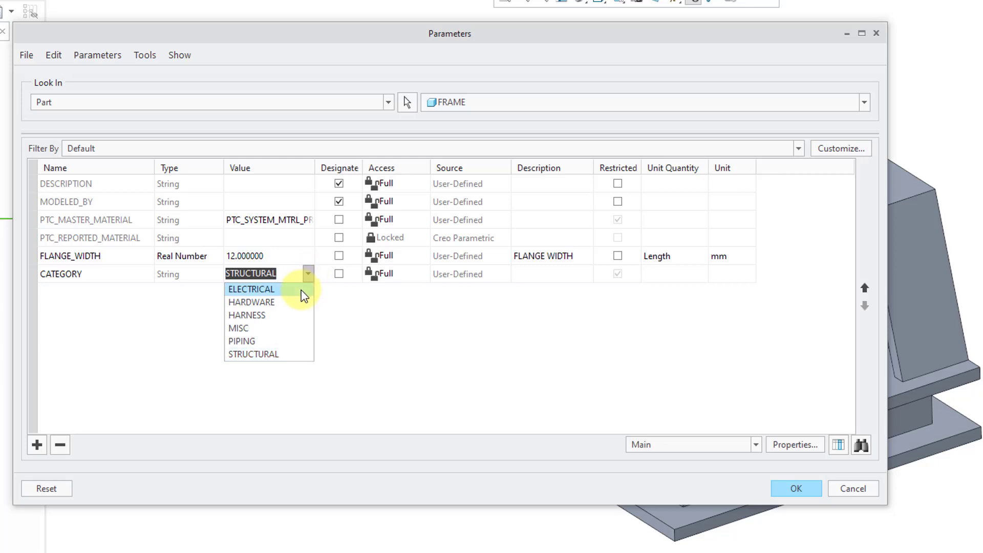
pyautogui.click(293, 328)
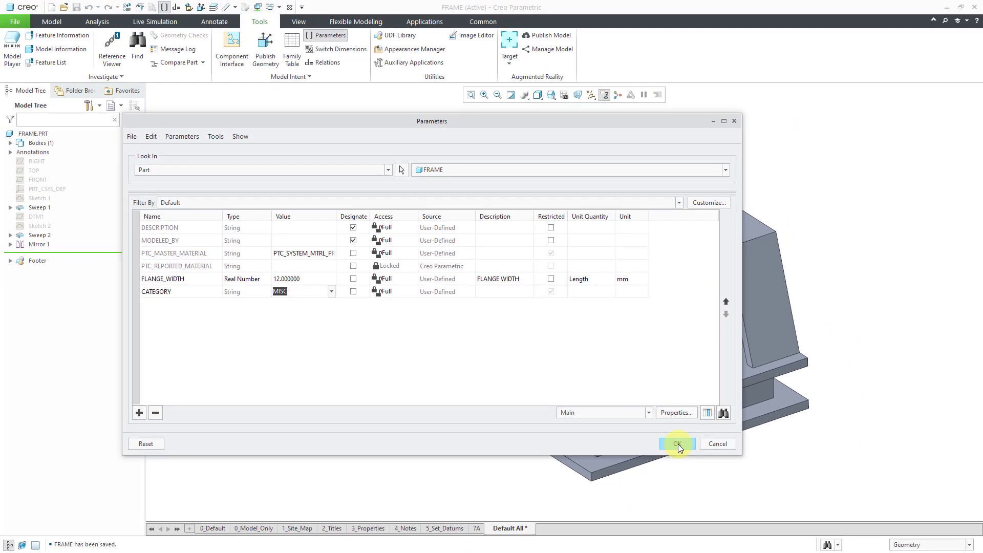
pyautogui.click(678, 444)
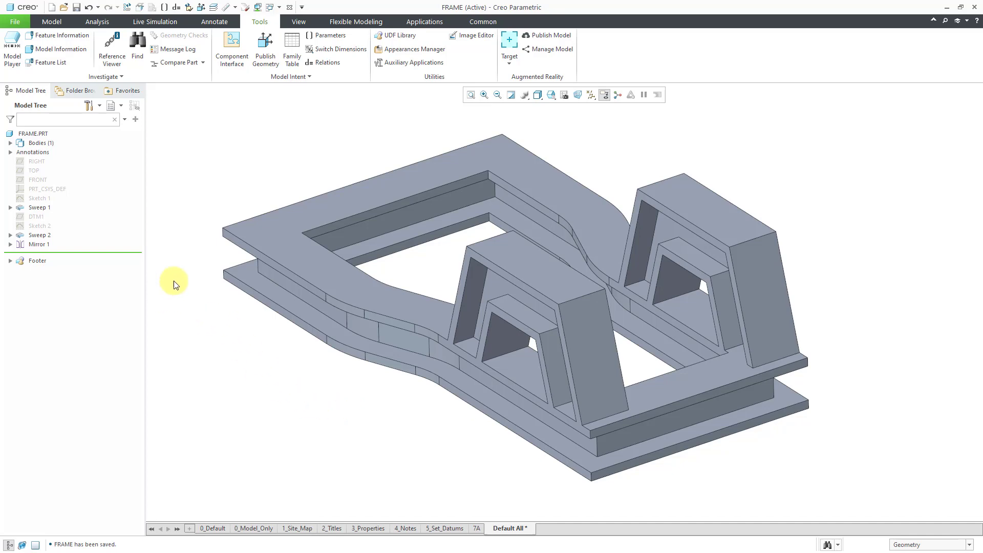
# Open the FRAME part's relations and make them unit sensitive.
pyautogui.click(328, 62)
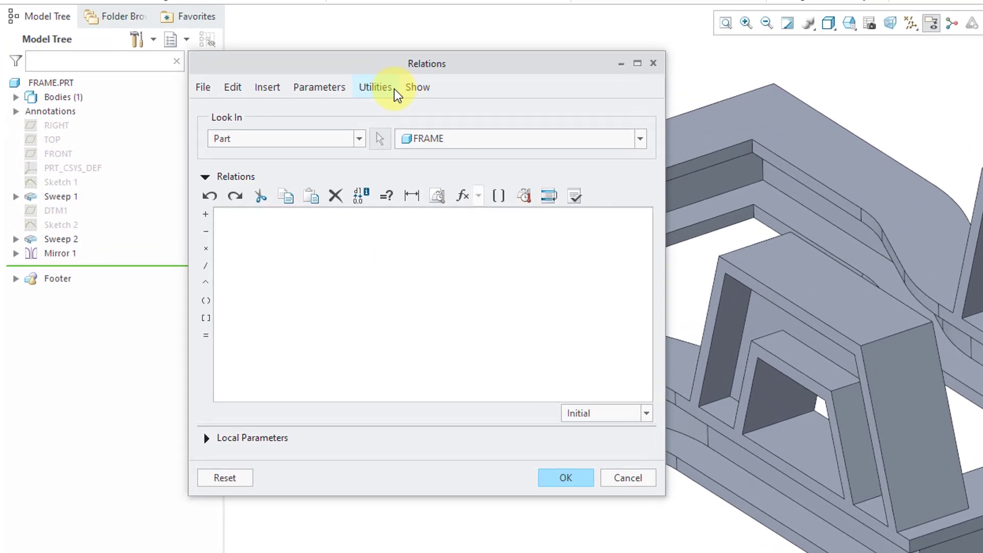
pyautogui.click(393, 89)
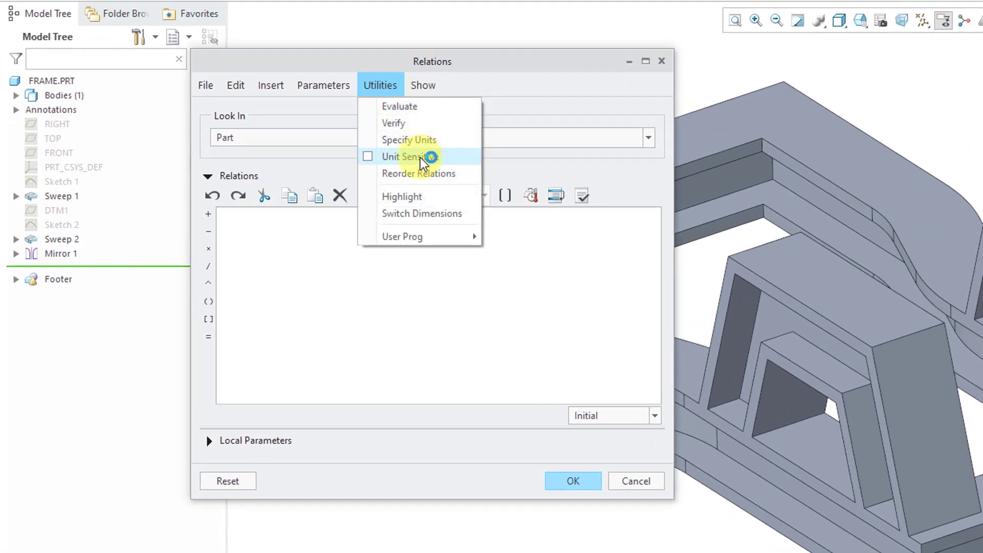
pyautogui.click(420, 158)
pyautogui.click(396, 87)
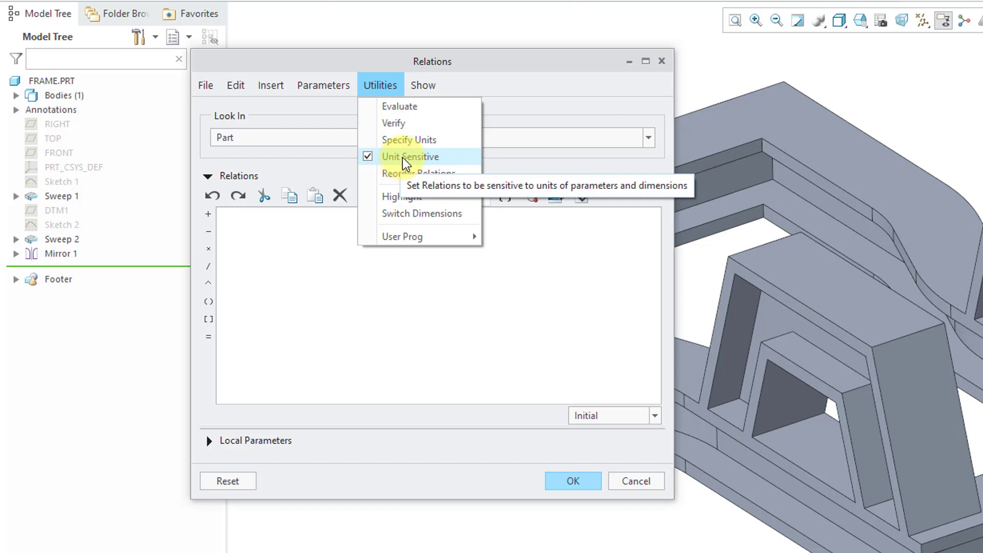
pyautogui.click(363, 343)
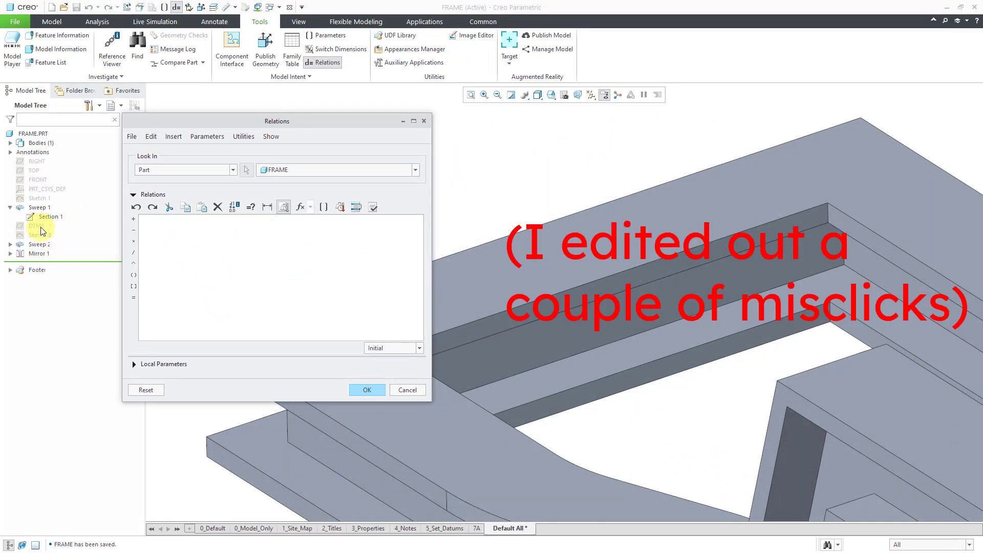
# Show the Section 1 dimensions of Sweep 1 and write the relation d9 = FLANGE_WIDTH for the flange's width.
pyautogui.click(46, 219)
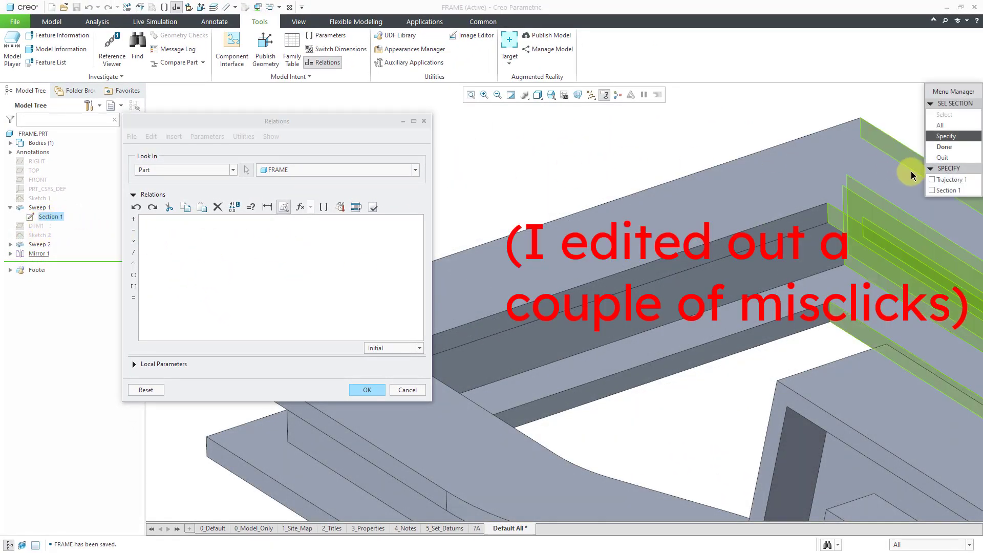
pyautogui.click(948, 190)
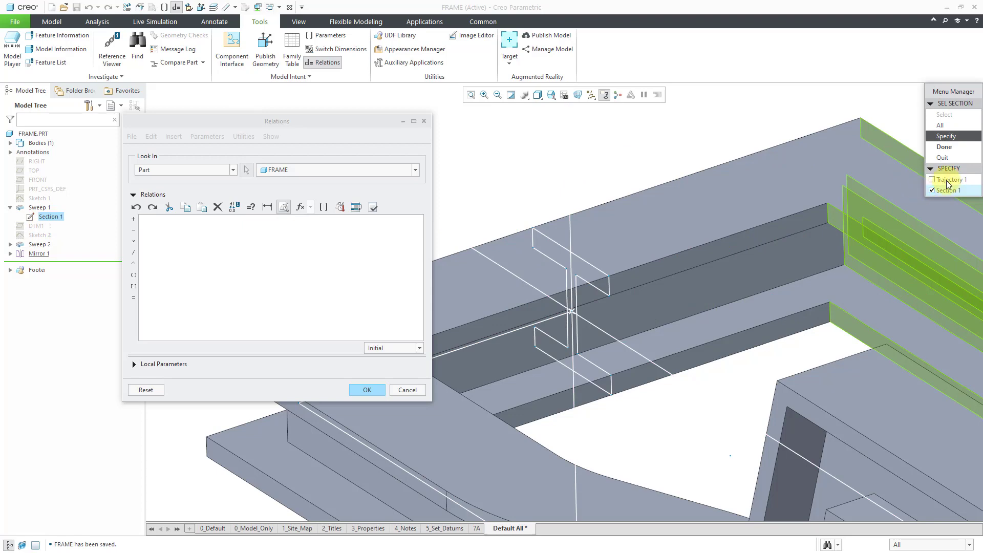
pyautogui.click(944, 147)
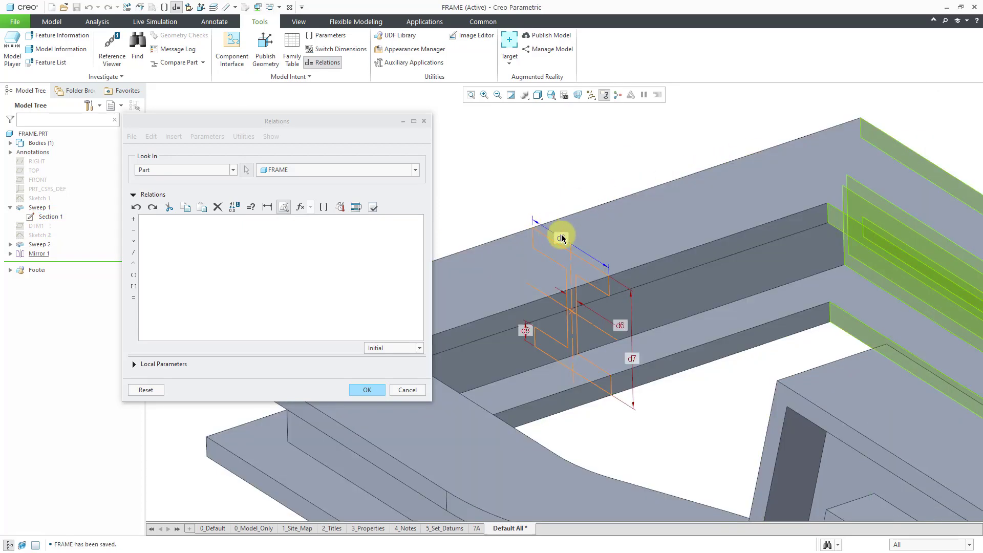
pyautogui.click(563, 238)
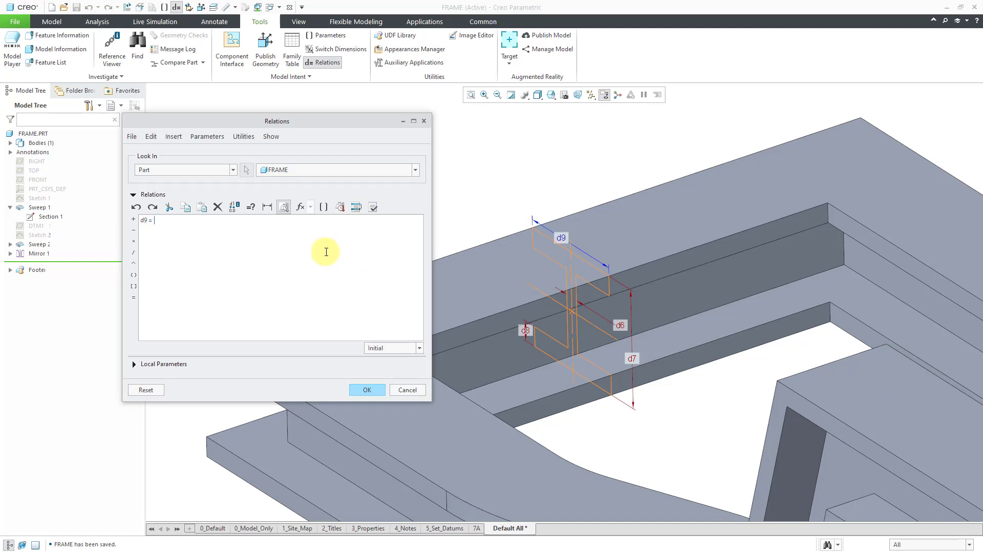
pyautogui.click(325, 208)
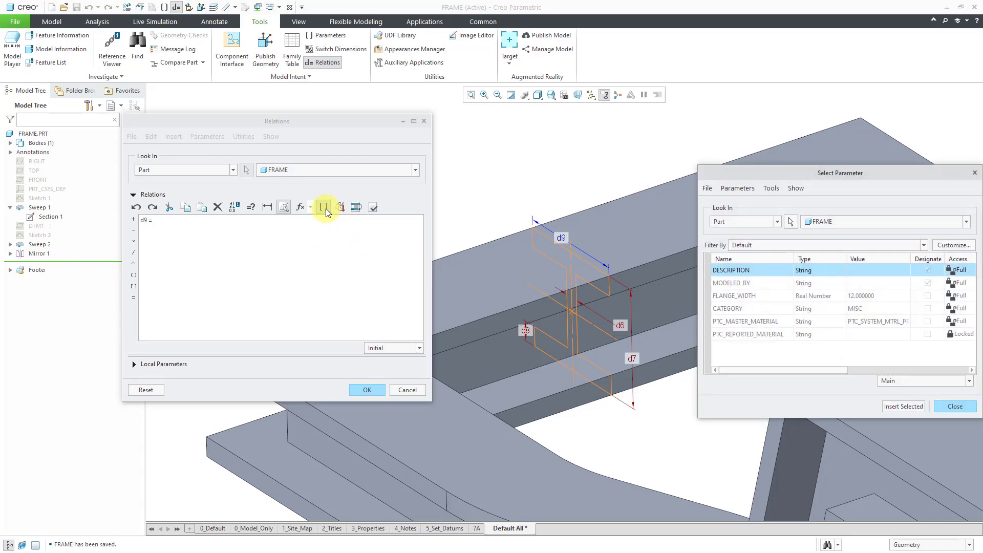
pyautogui.click(739, 296)
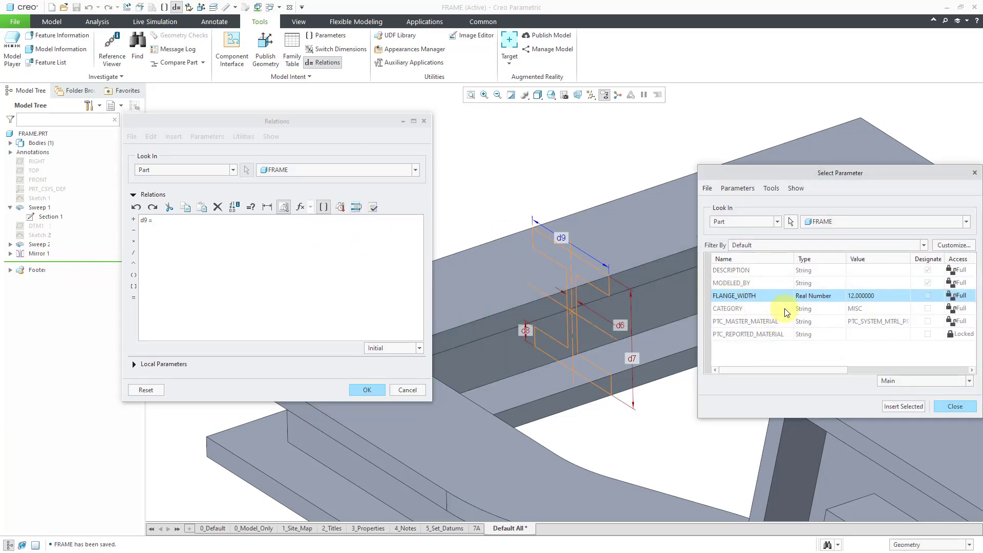
pyautogui.click(903, 406)
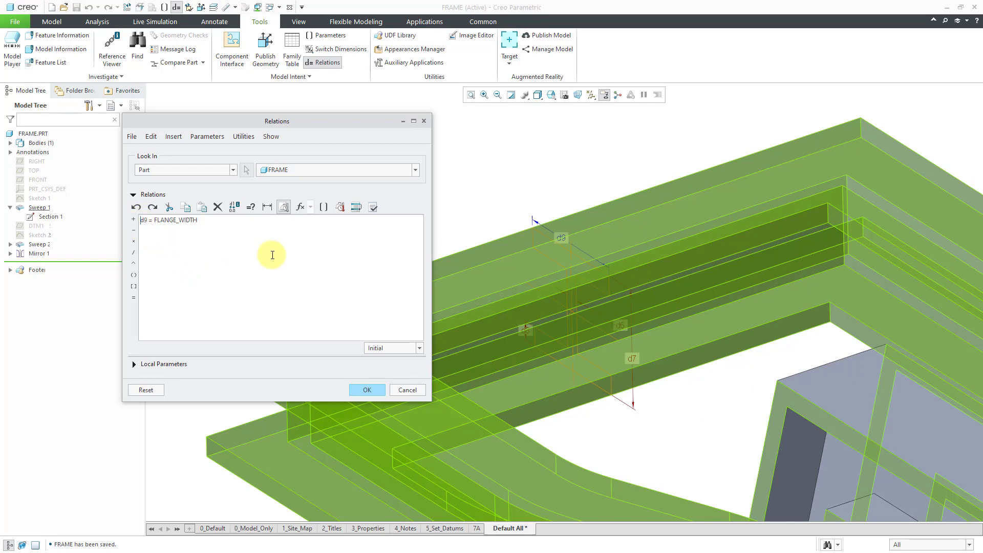
# Comment out the d9 = FLANGE_WIDTH relation with a leading /* and accept the relations.
pyautogui.write('/*')
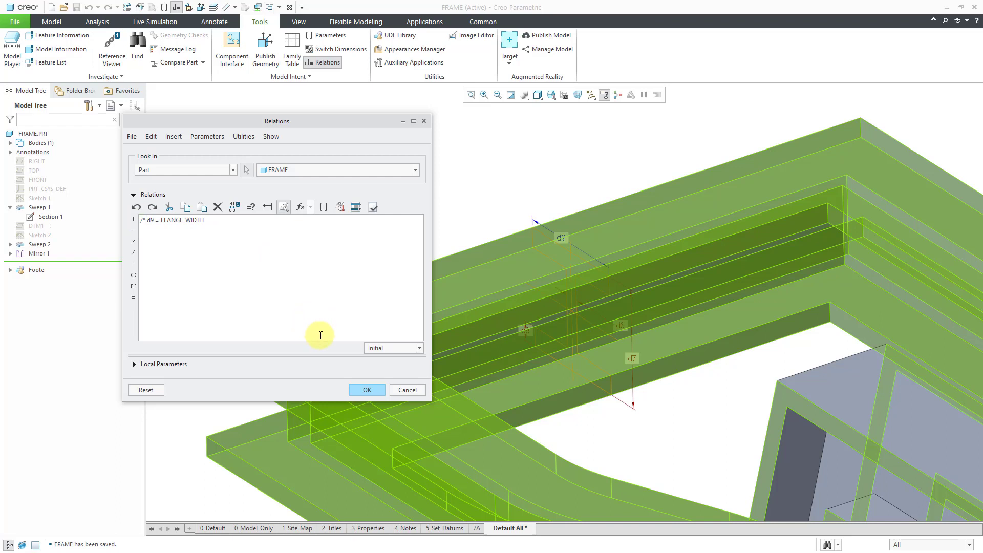
pyautogui.click(364, 389)
pyautogui.scroll(-5, 322, 225)
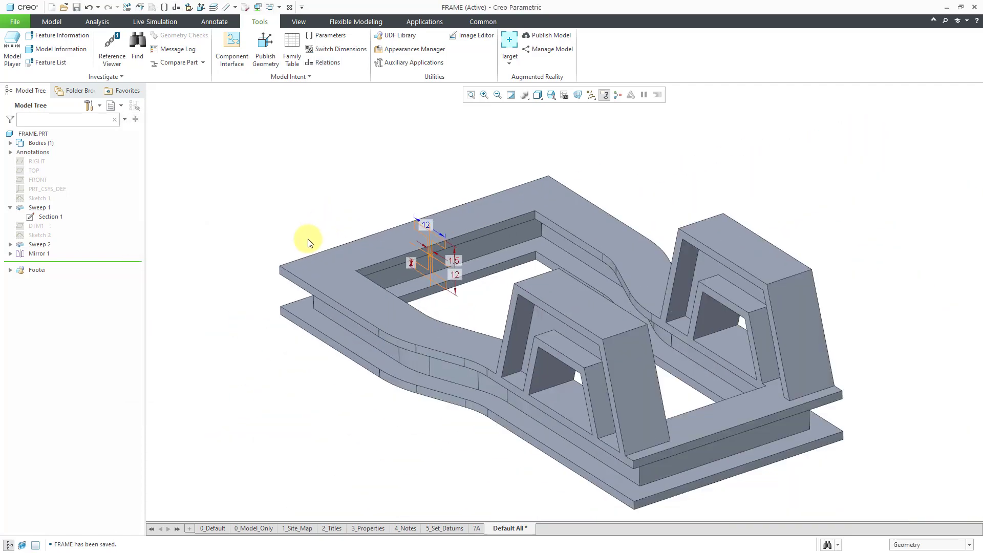